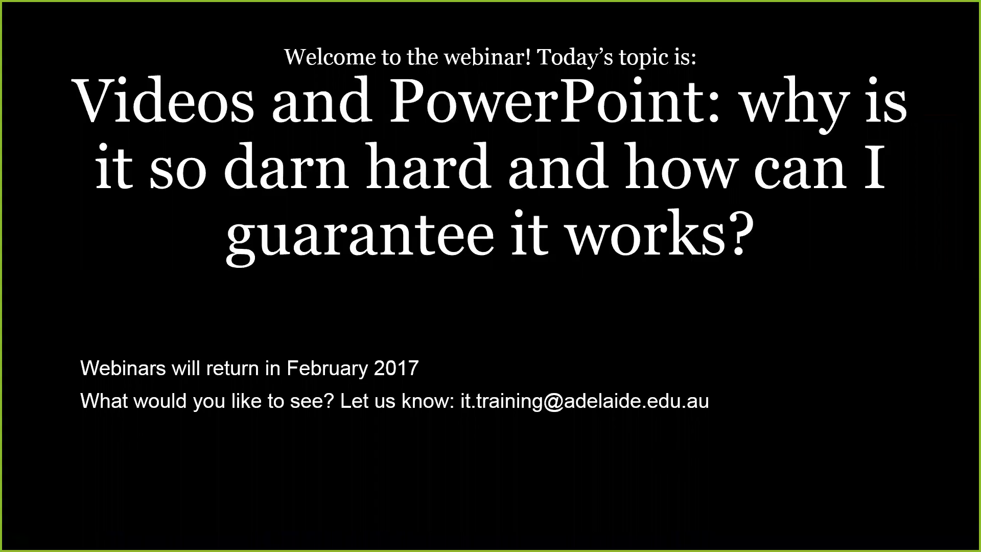
Step: Leave the slide show and insert the video VIDEO0001.mp4 from the Camera Roll folder onto blank slide 2
key(Escape)
click(119, 215)
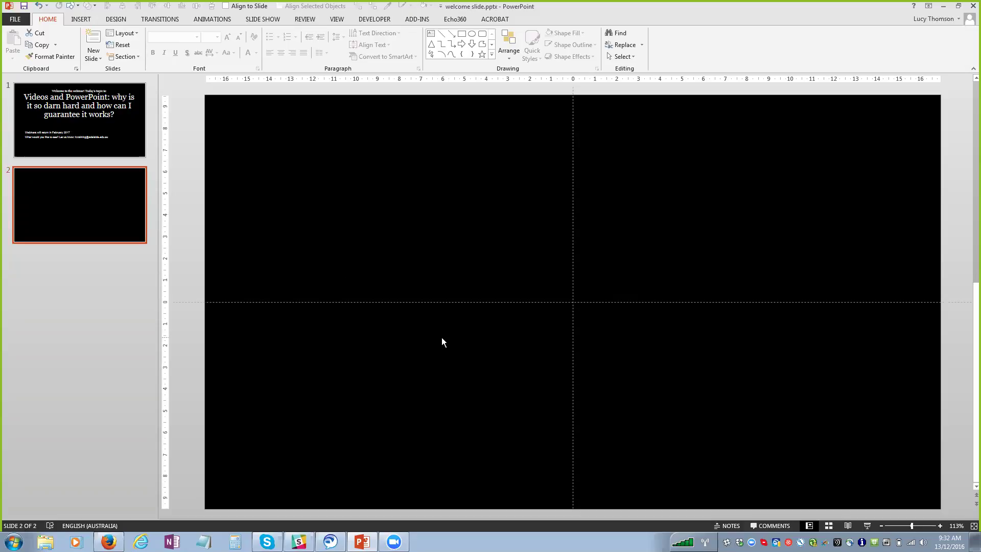
click(84, 20)
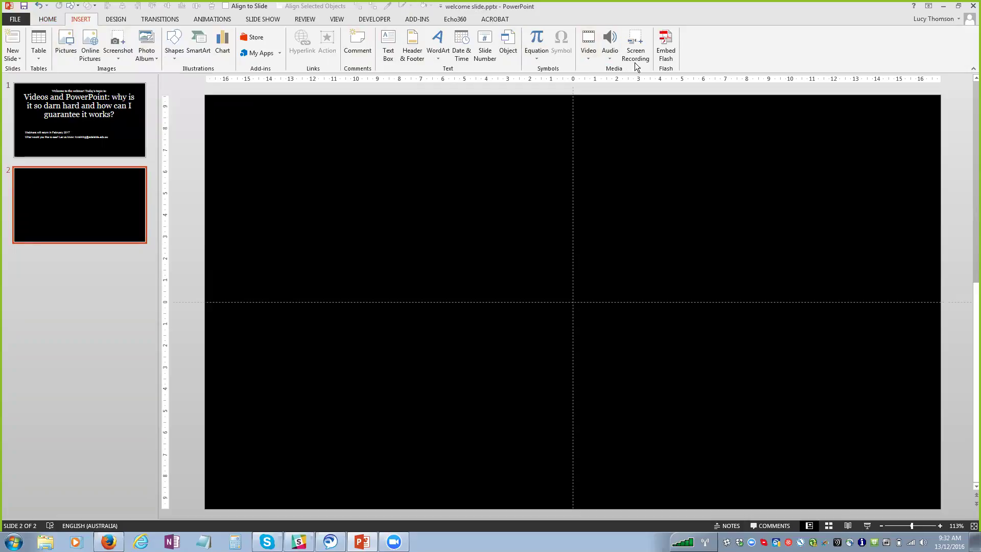
click(590, 59)
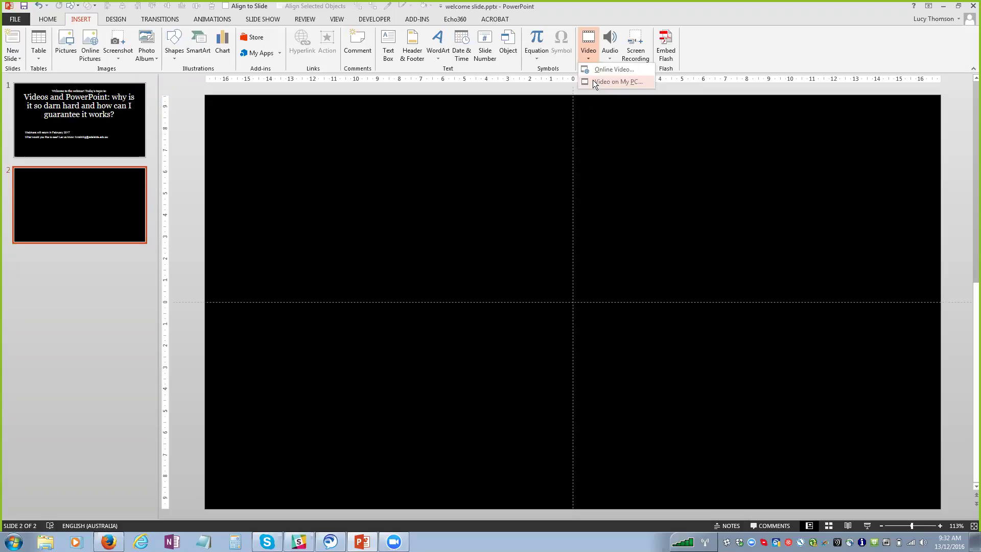
click(594, 81)
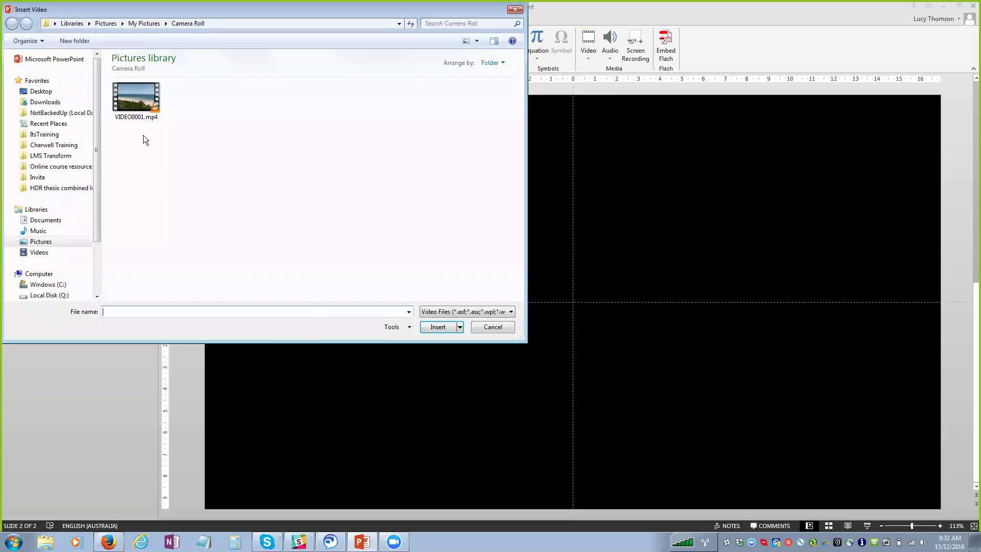
click(139, 101)
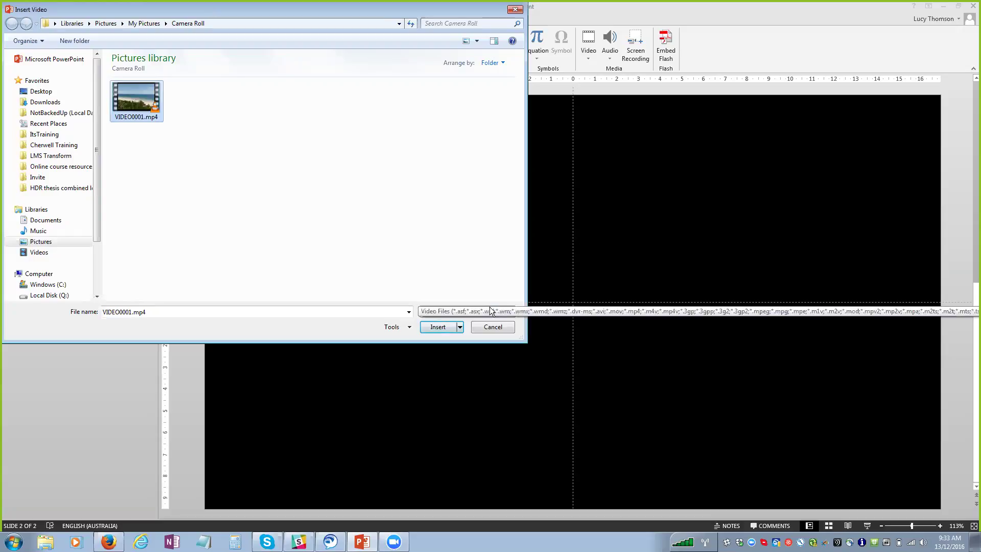
click(441, 328)
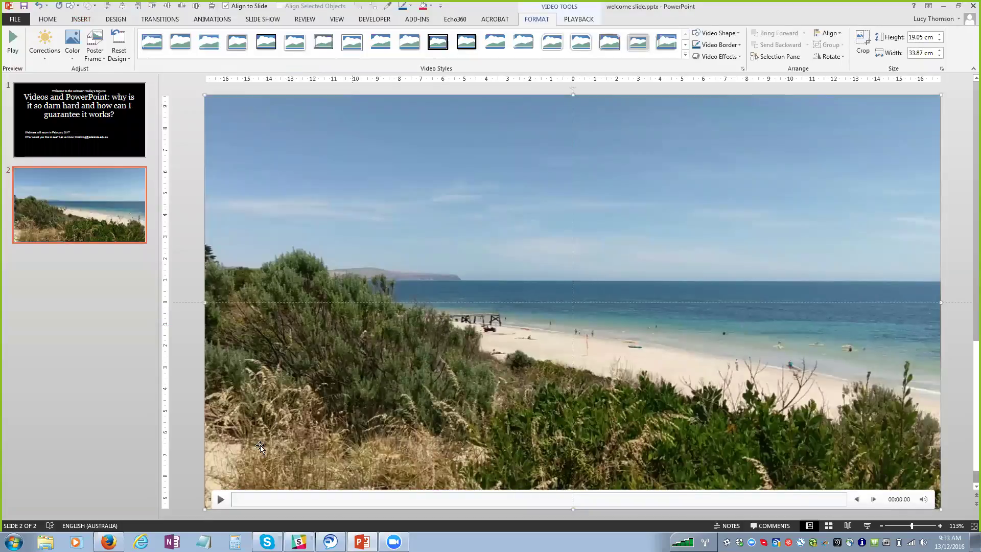
Step: Preview the inserted beach video on the slide and scrub along its timeline
click(221, 499)
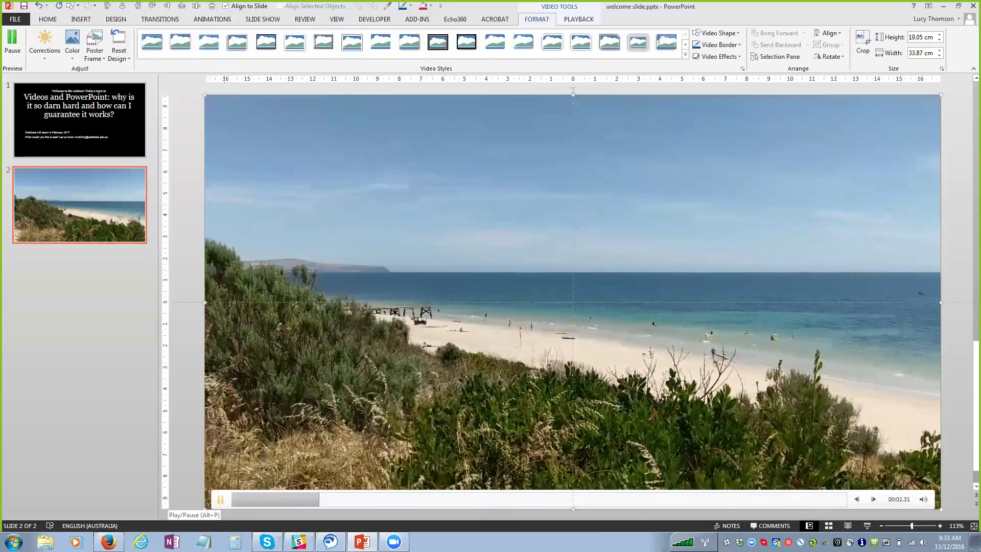
drag(344, 499, 681, 500)
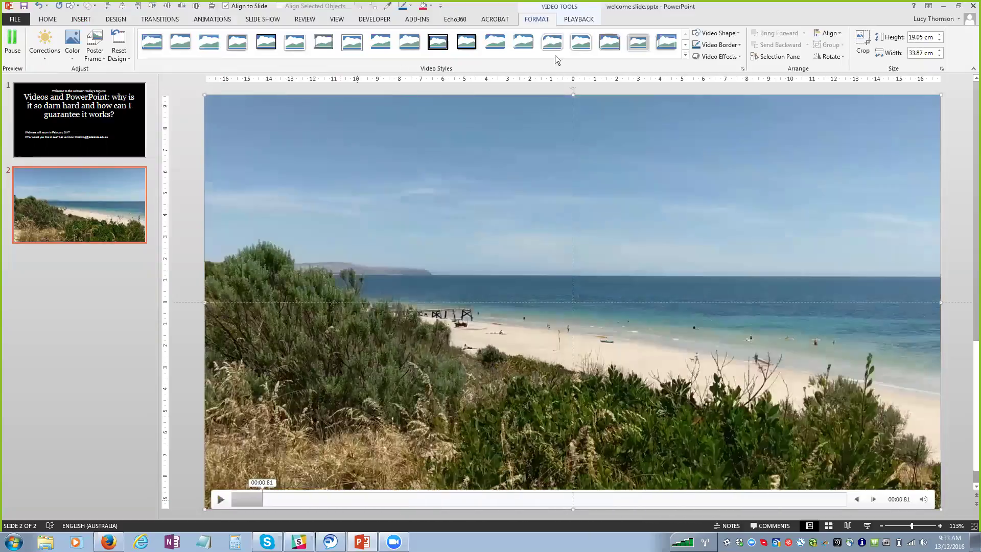
click(499, 274)
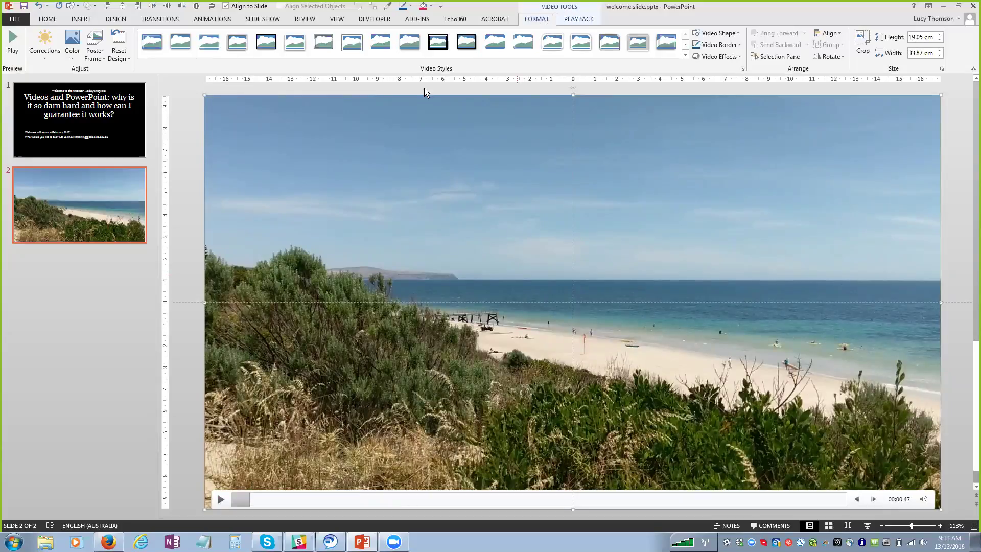
Step: Apply a thin white frame style to the video, shrink it to about 30.5 cm wide and move it towards the slide's centre
click(104, 58)
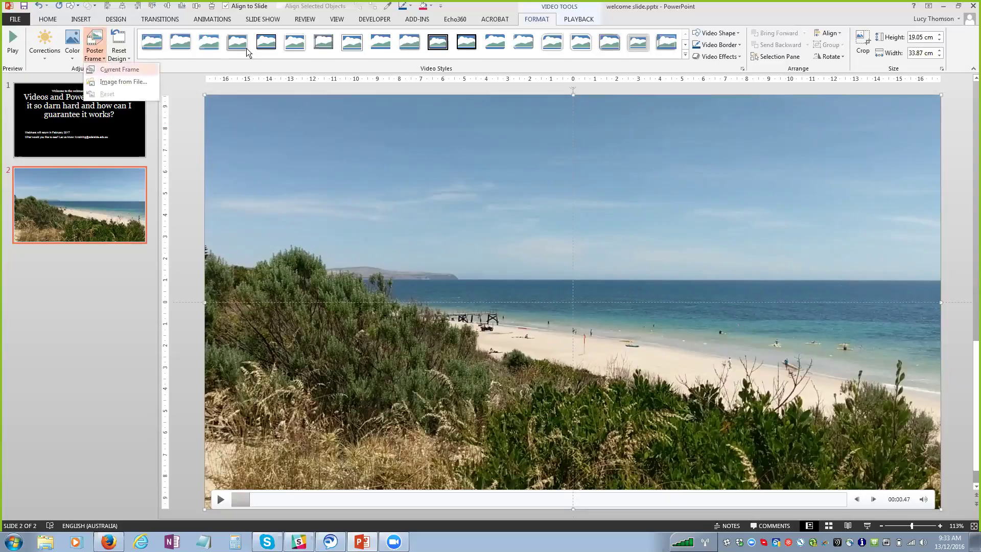
click(285, 43)
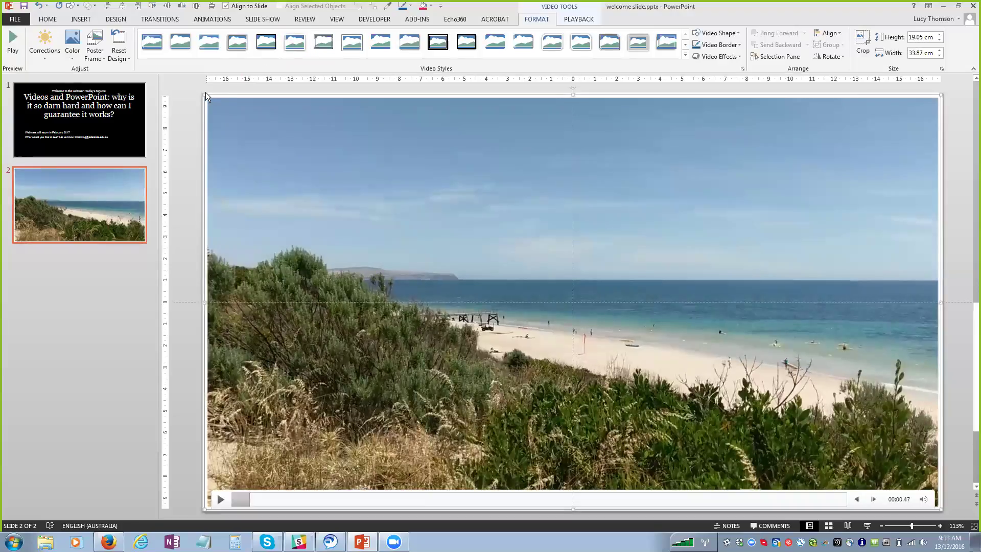
drag(205, 94, 272, 133)
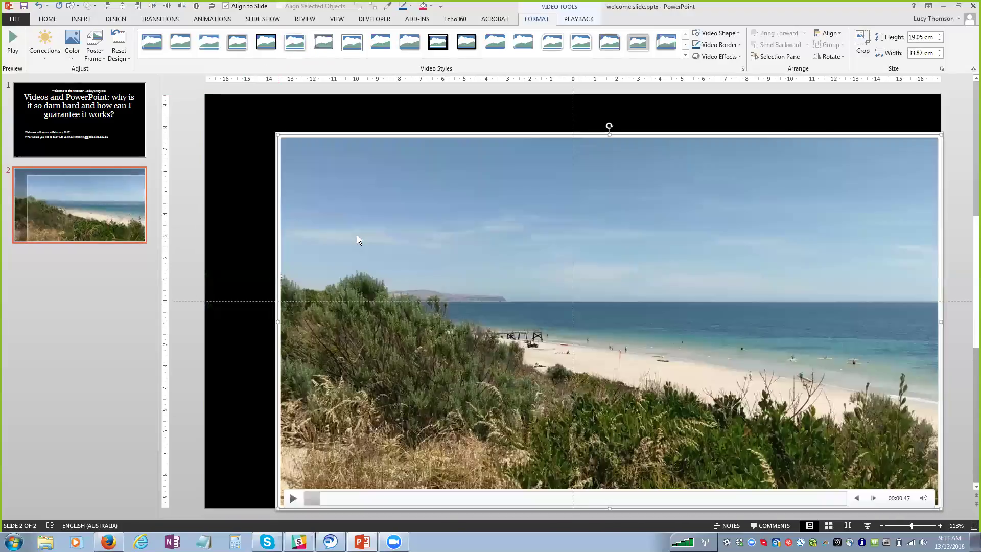
drag(341, 227, 315, 223)
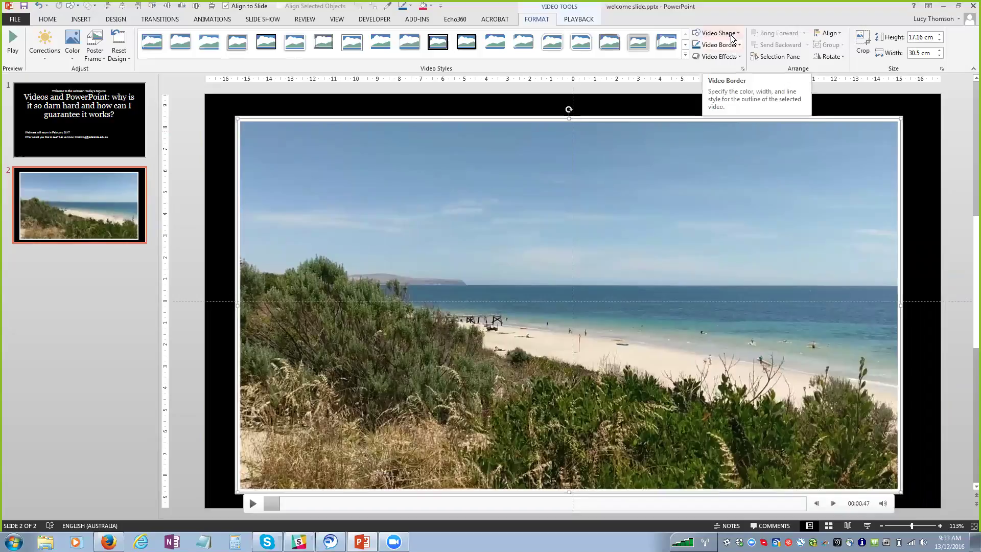
click(579, 21)
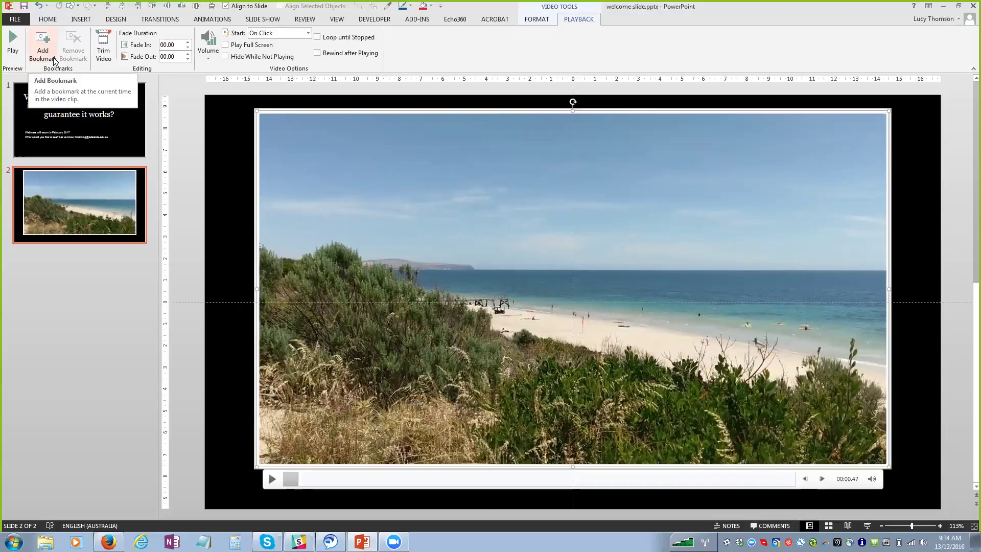
click(101, 49)
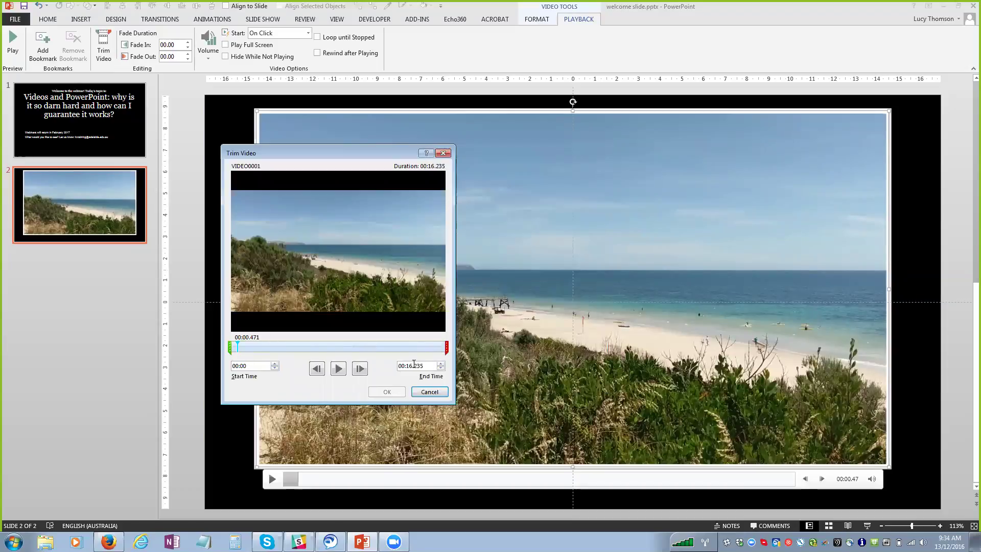
click(441, 367)
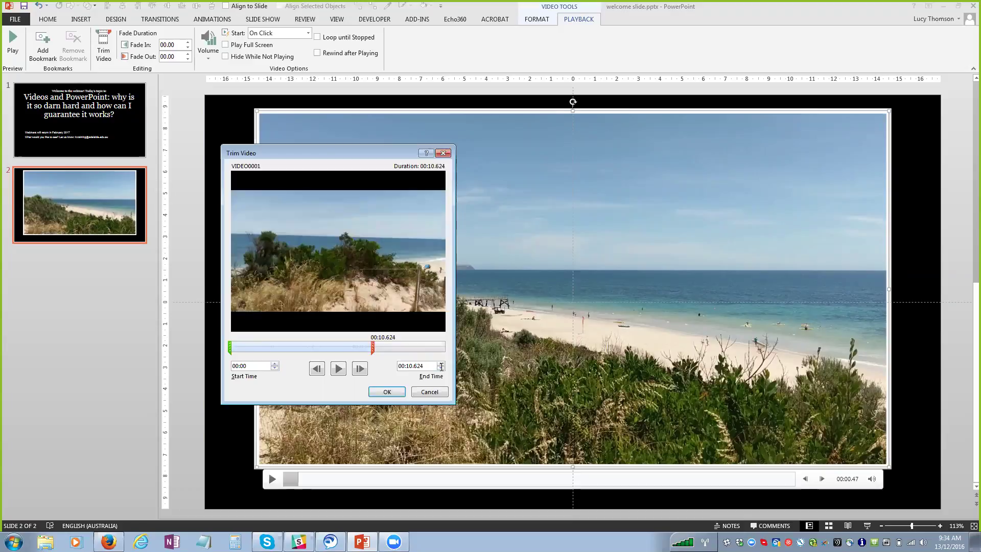
drag(372, 347, 371, 346)
click(433, 393)
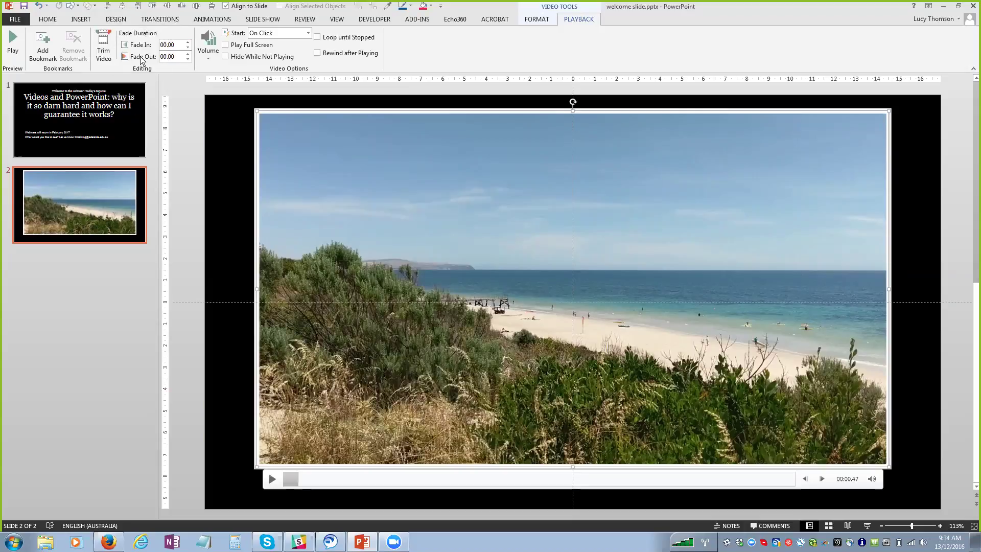
Step: Set the video's playback volume to Mute
click(208, 59)
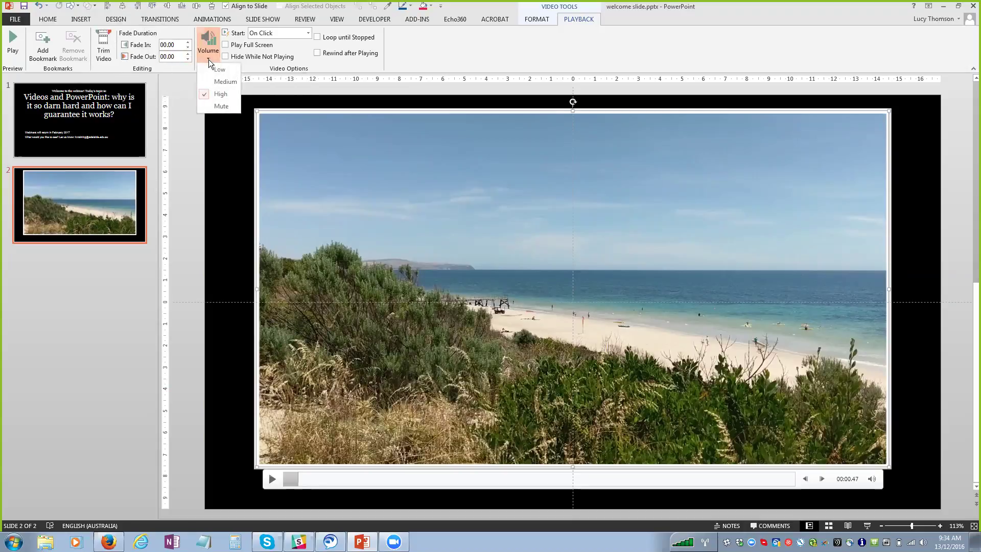
click(208, 106)
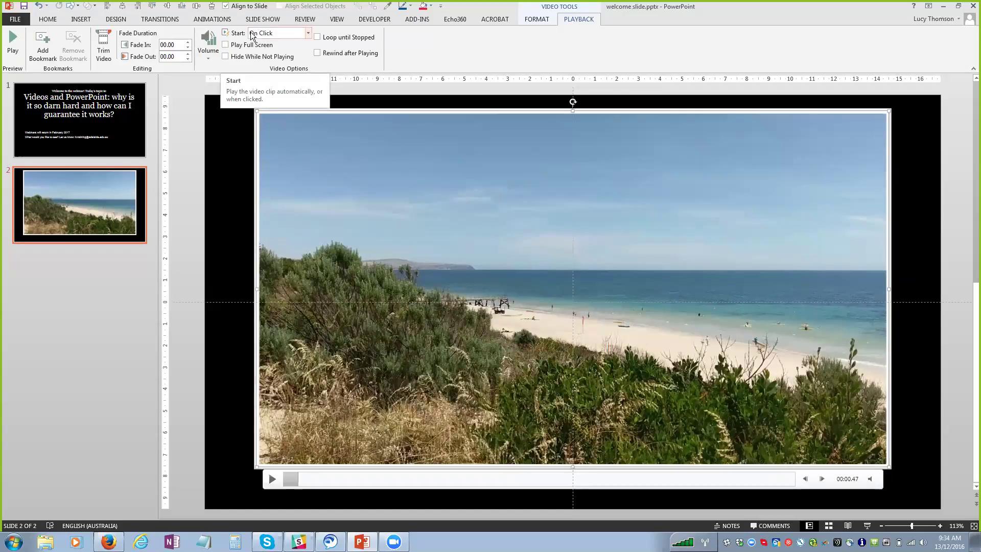
click(308, 33)
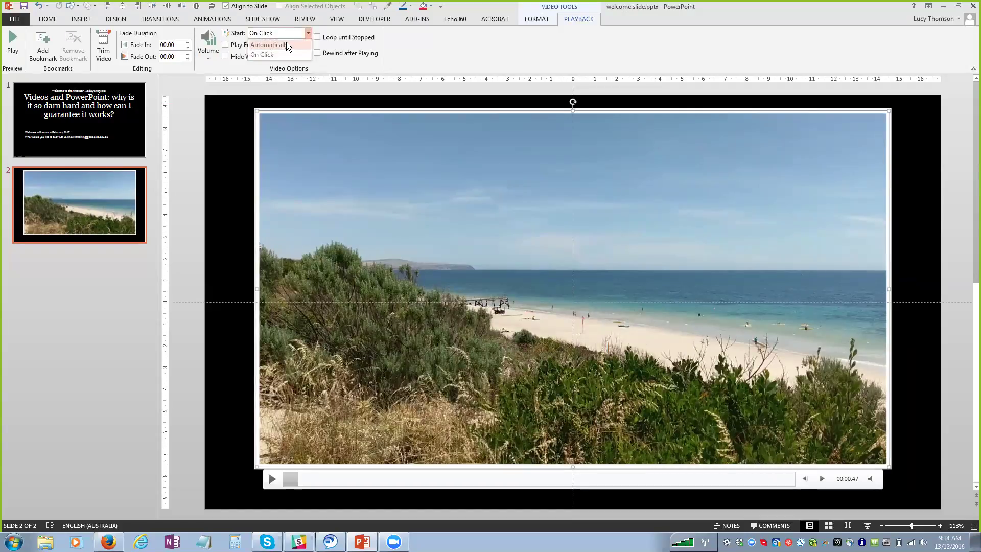
click(448, 44)
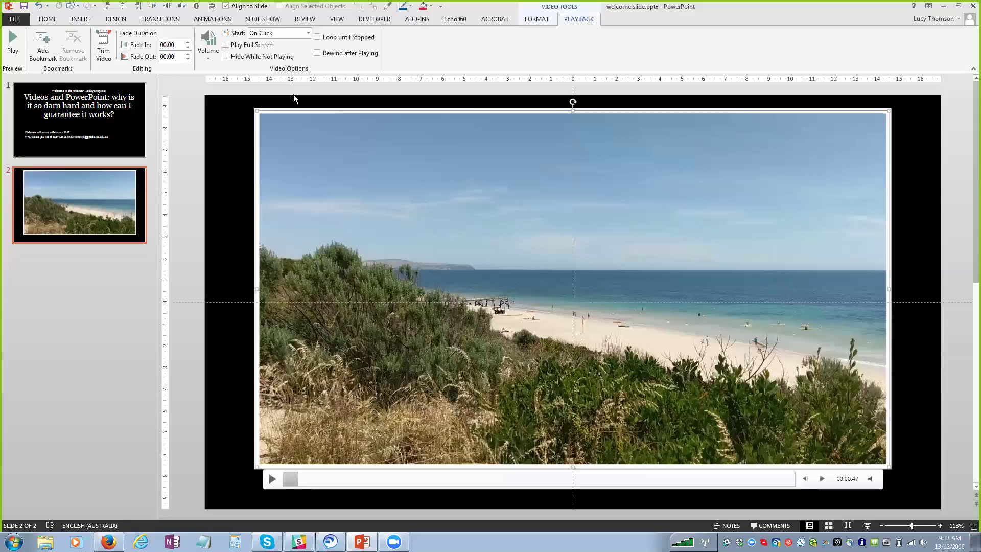
Step: Browse the folders on the Windows (C:) drive in Windows Explorer and close the window
click(46, 542)
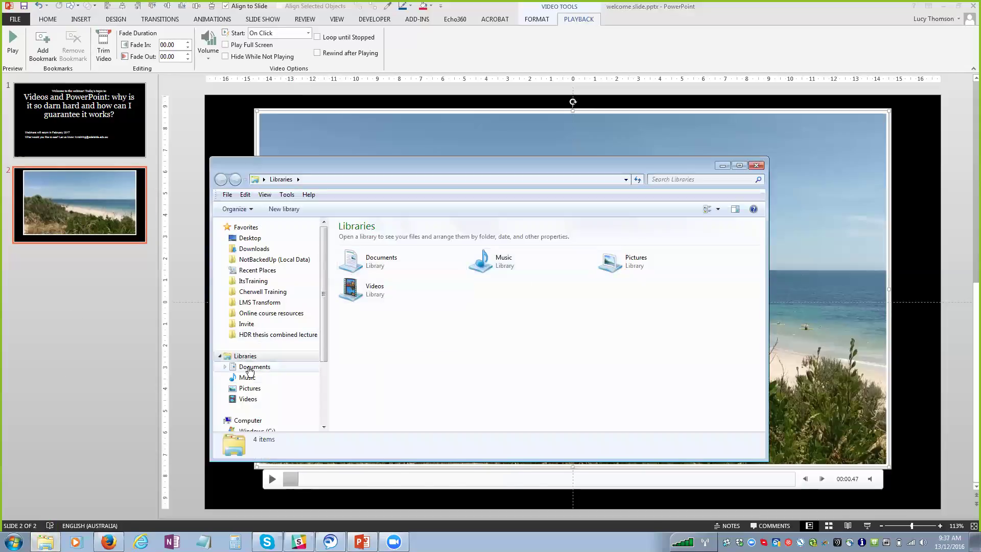
click(260, 430)
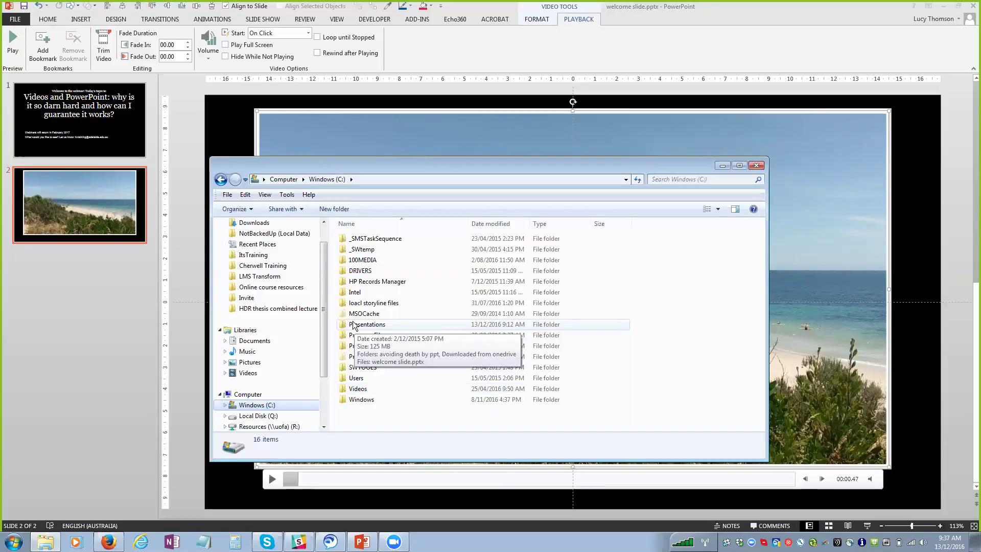
drag(341, 163, 335, 191)
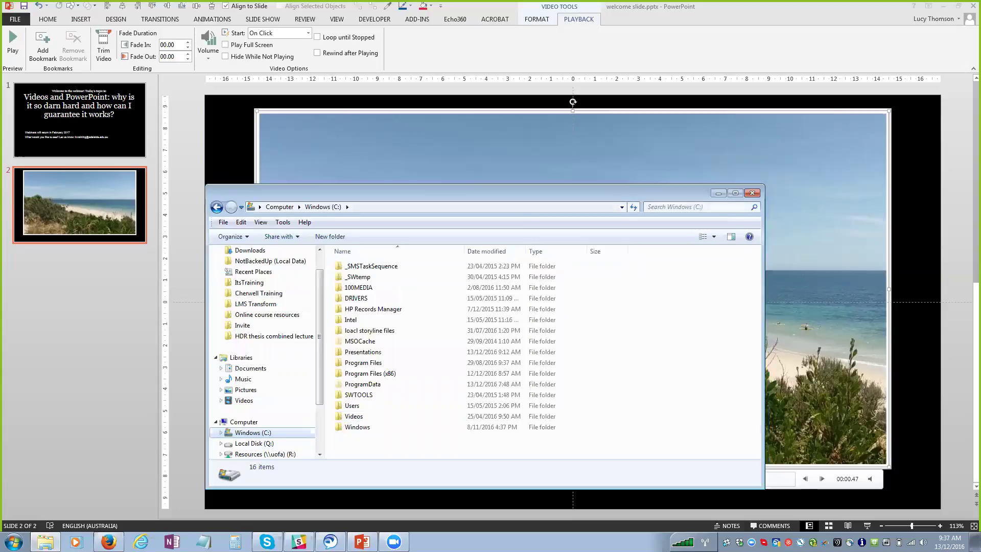
click(752, 192)
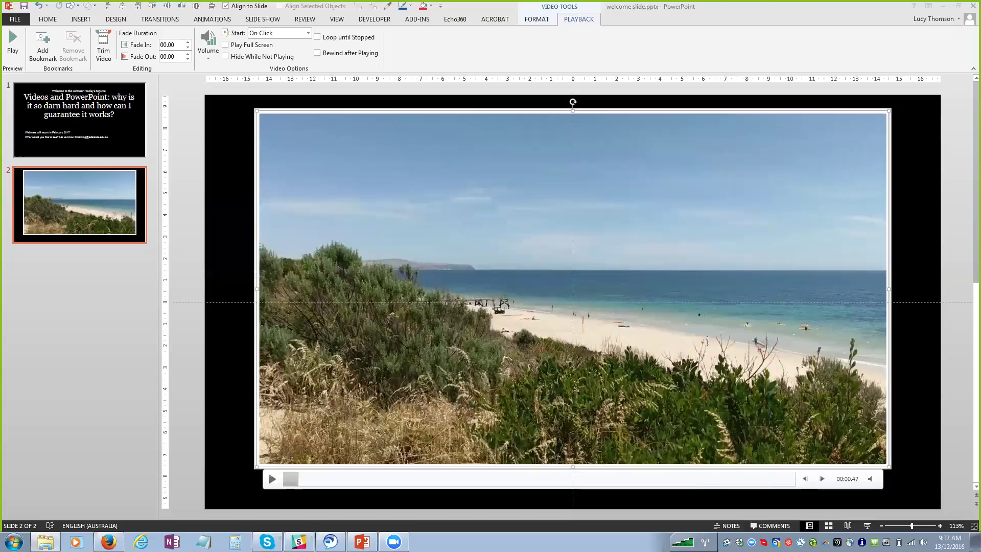
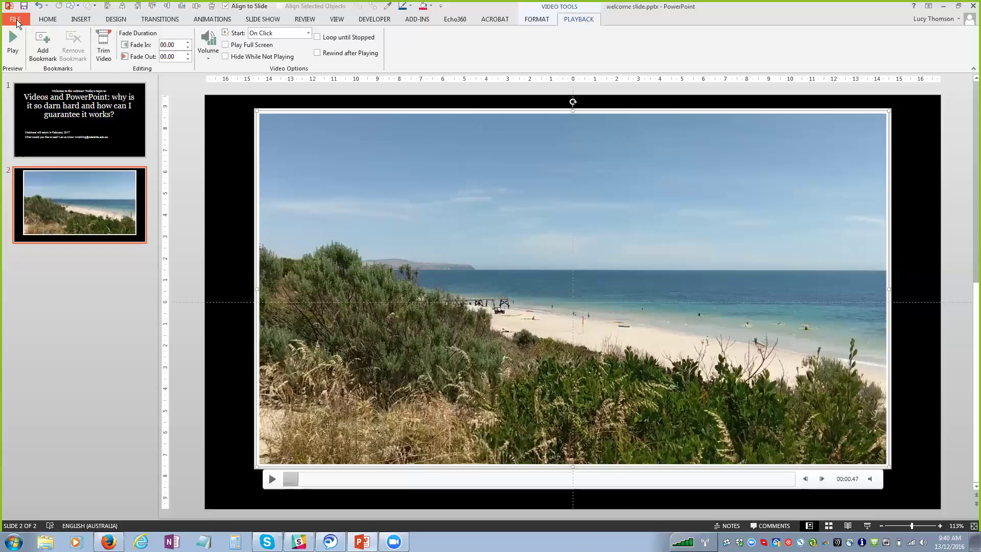
Step: Examine the presentation's file information and the quality levels offered for compressing its media, without applying one
click(16, 19)
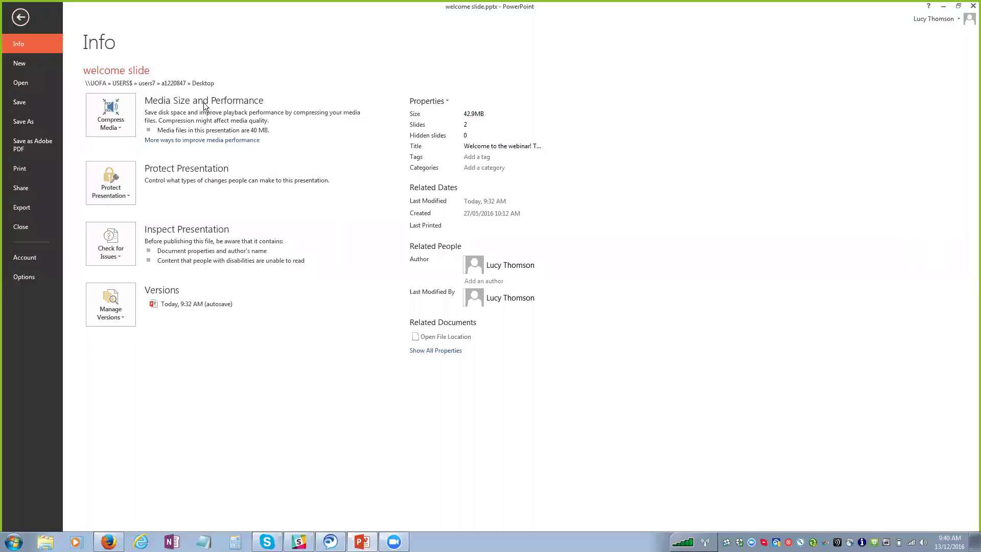
click(118, 126)
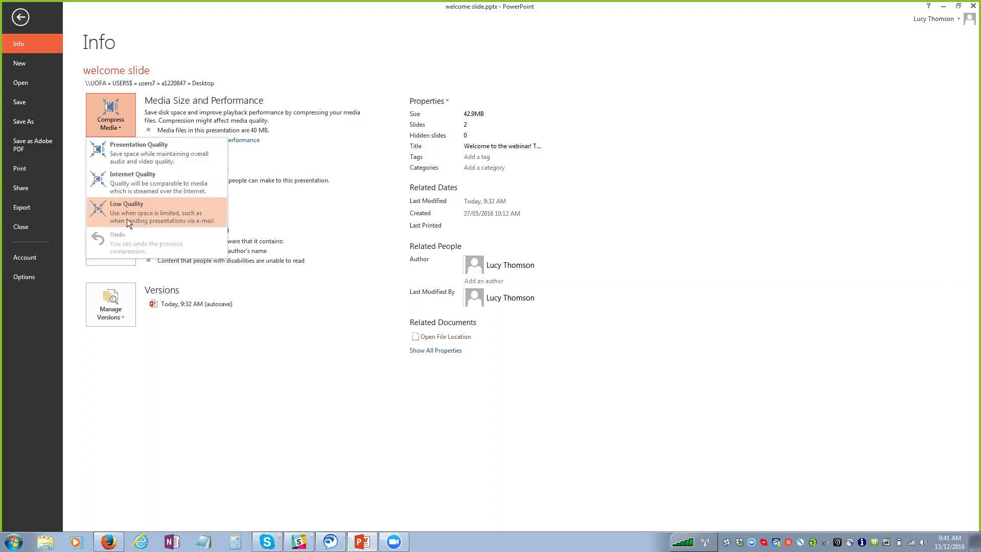
click(322, 417)
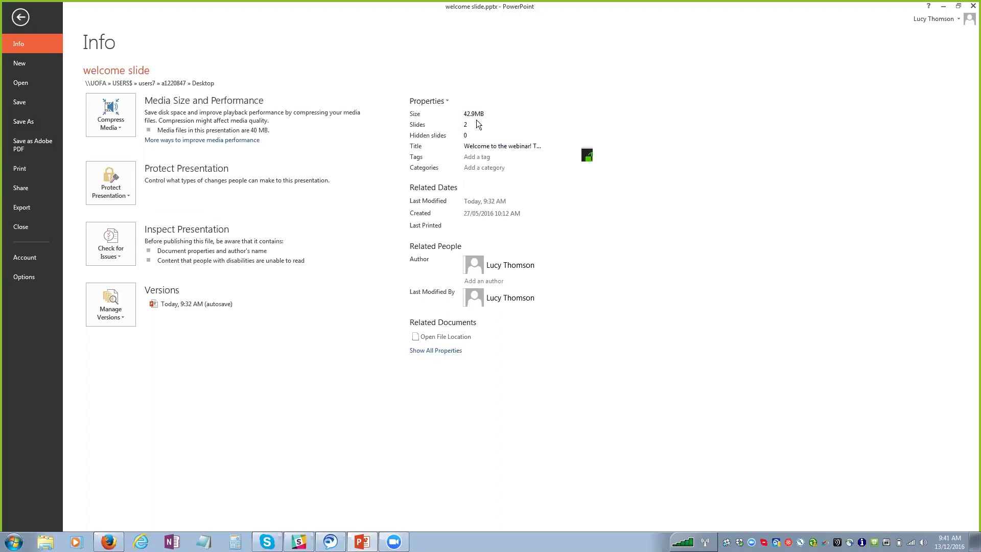
Step: Open the help article on more ways to improve media performance and read through its hardware and linking or embedding advice
click(197, 140)
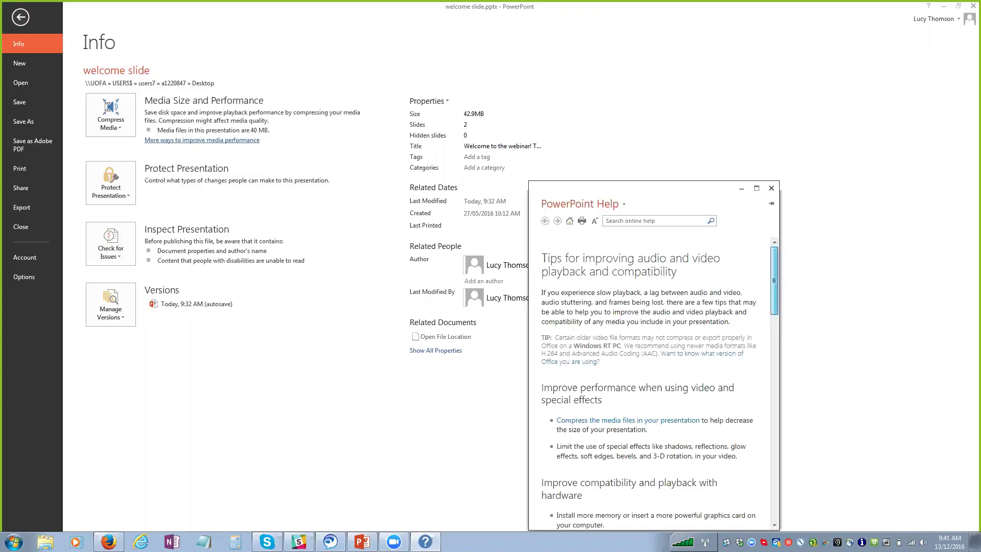
scroll(659, 383, down, 5)
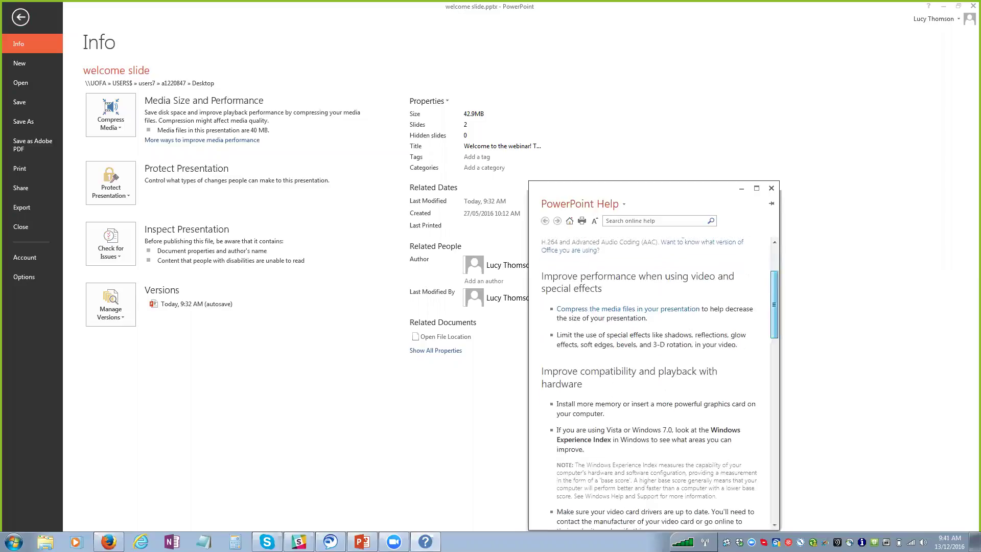
scroll(659, 383, down, 2)
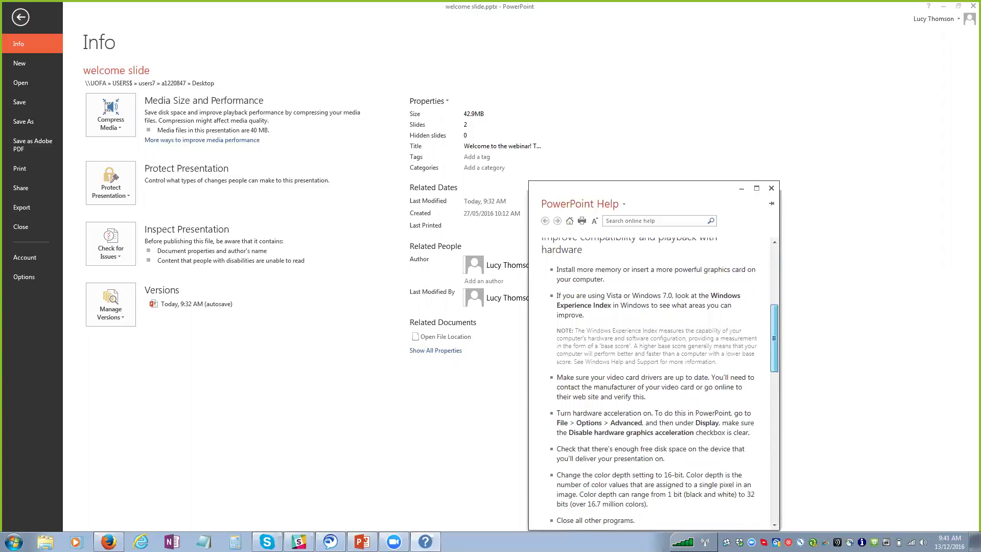
scroll(660, 383, down, 2)
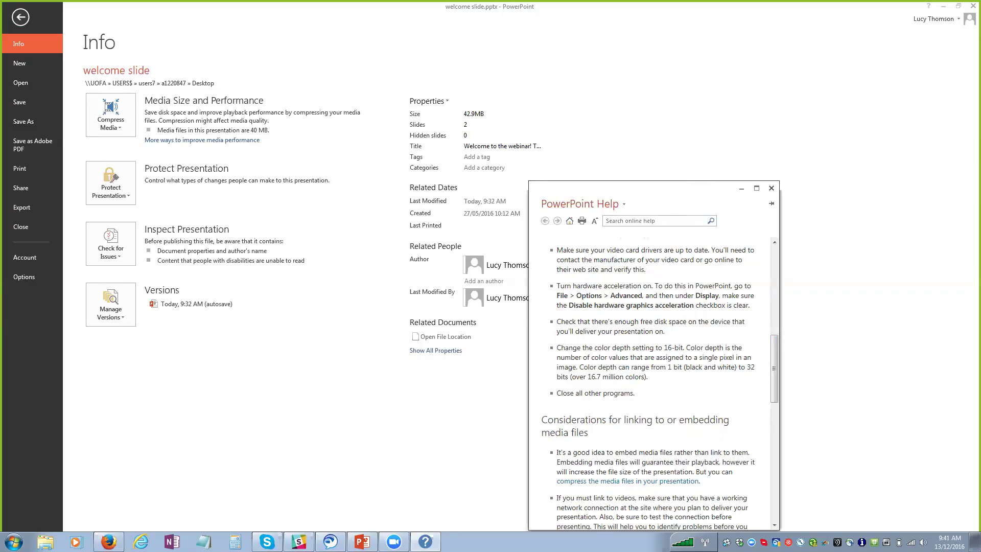
scroll(654, 383, down, 3)
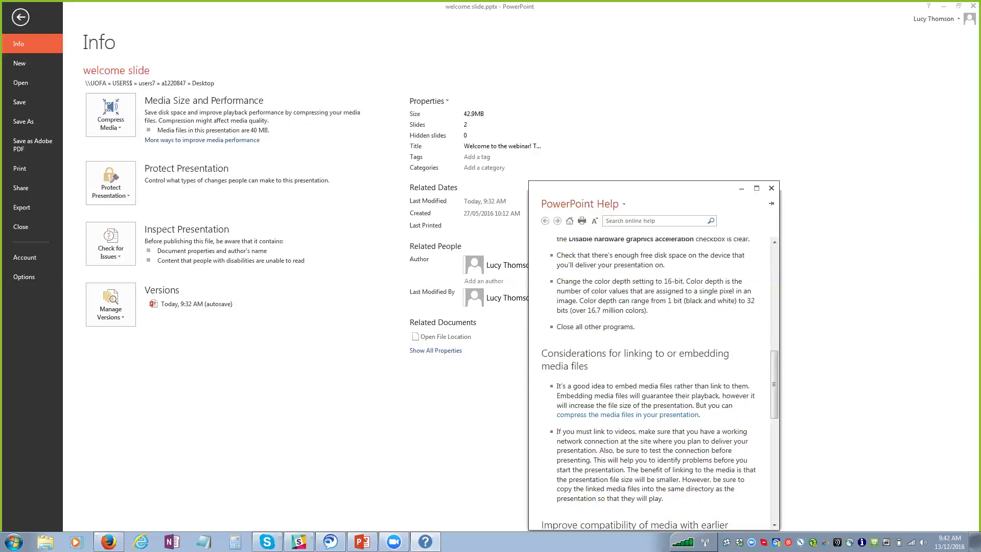
scroll(654, 384, down, 5)
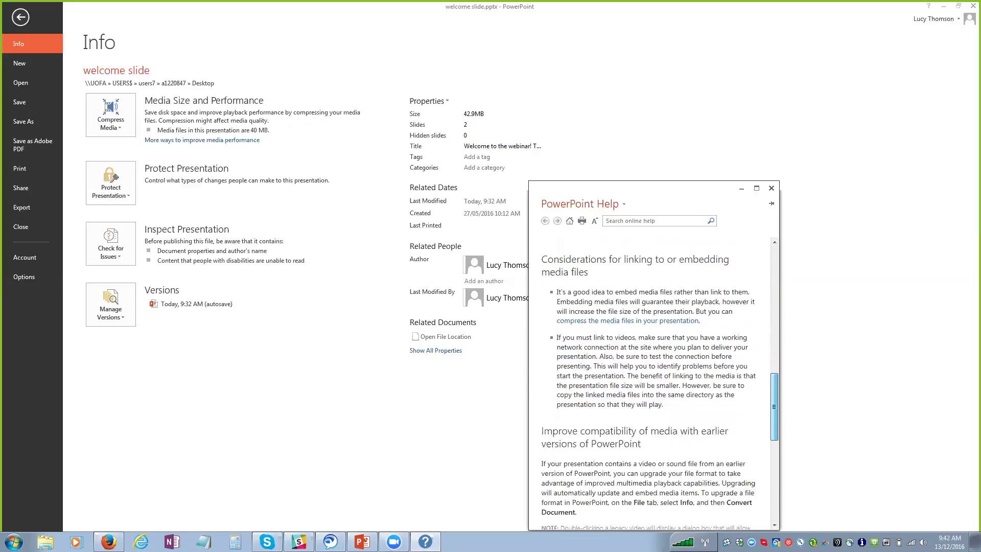
Step: Read the help article's compatibility and TEMP folder advice, close the help window and return to the slides
scroll(660, 384, down, 4)
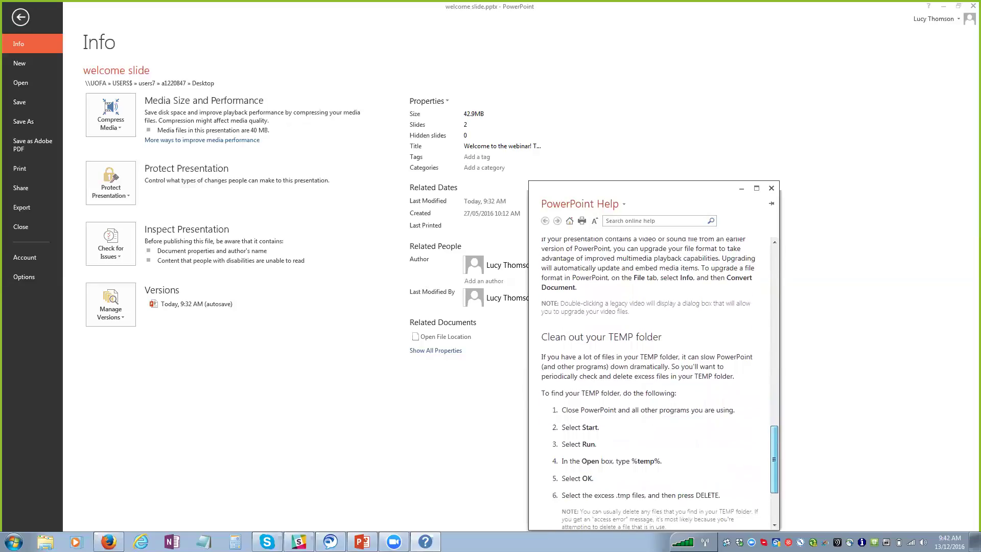
scroll(654, 384, up, 3)
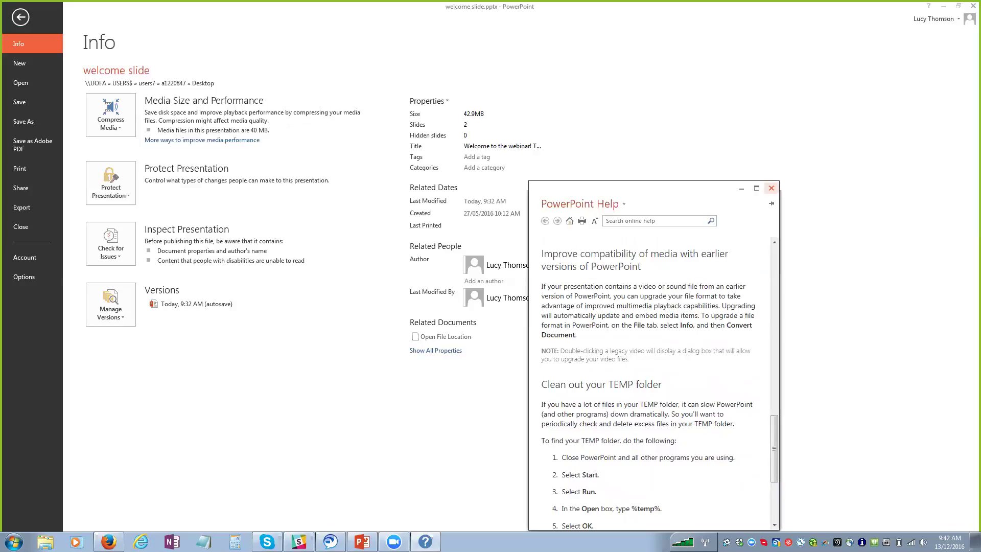
click(771, 188)
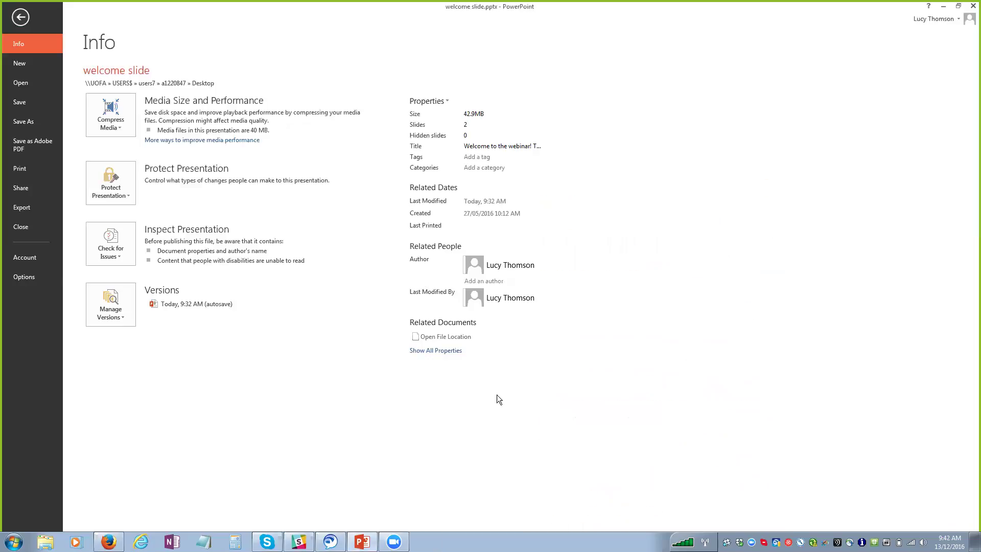
click(21, 20)
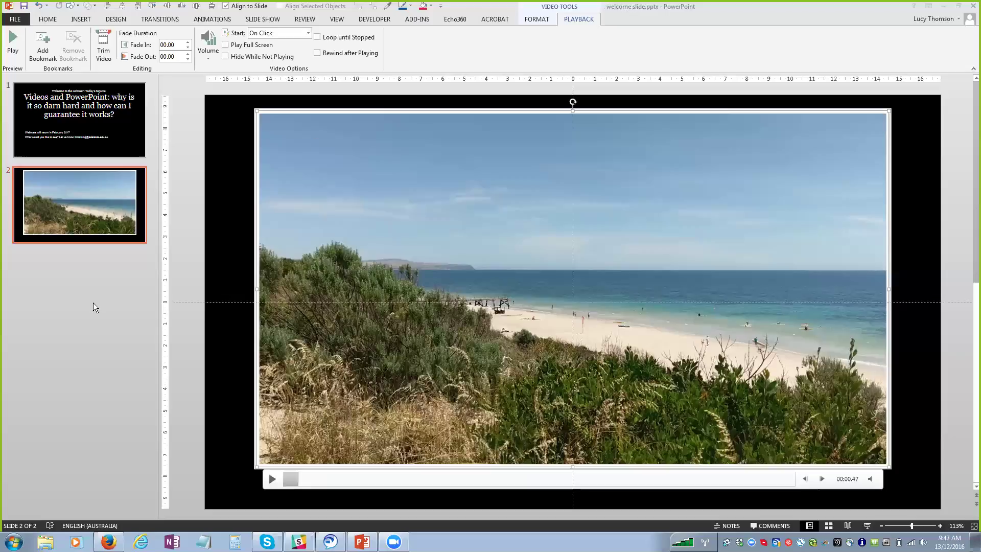
Step: Add a blank slide after slide 2 and start inserting an online video from an embed code
key(ctrl+m)
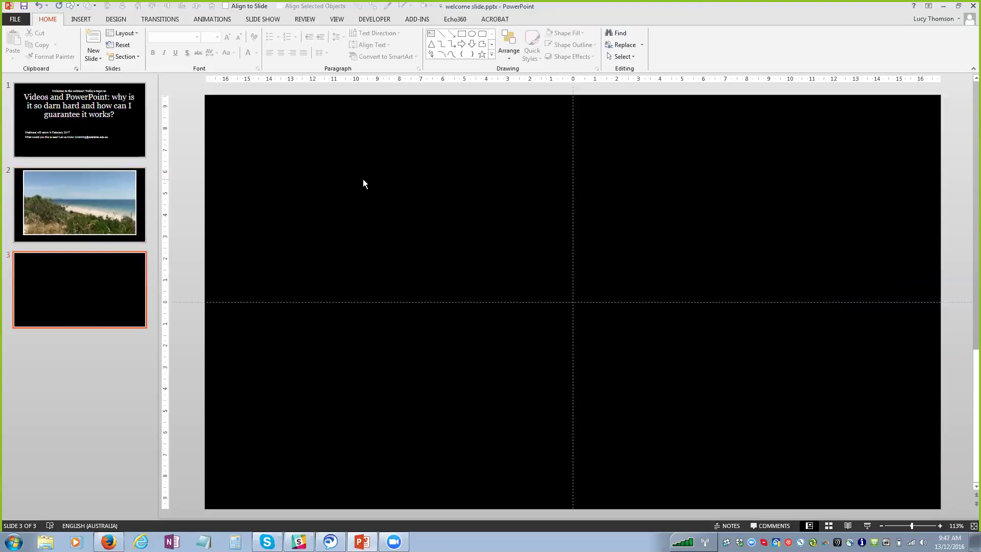
click(82, 21)
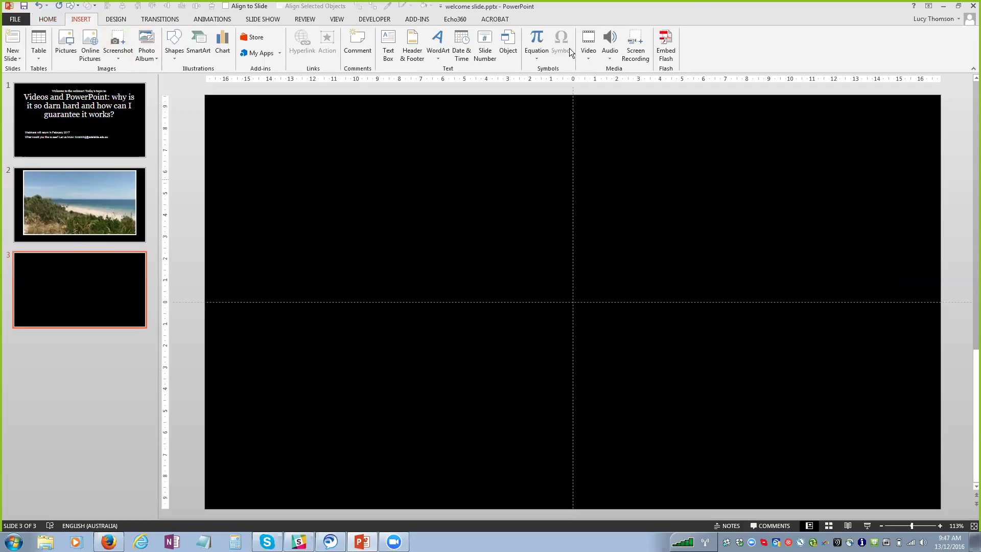
click(588, 54)
click(616, 70)
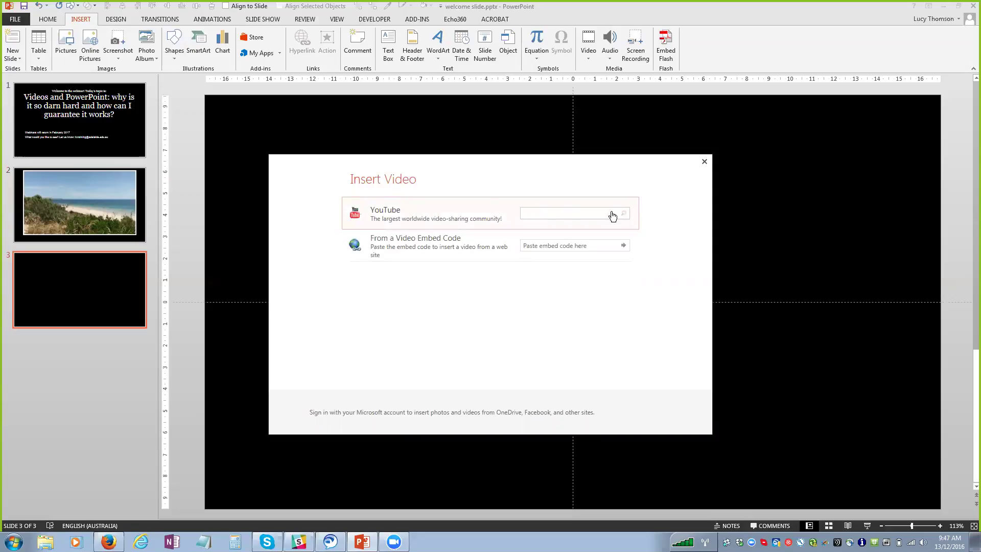
click(550, 245)
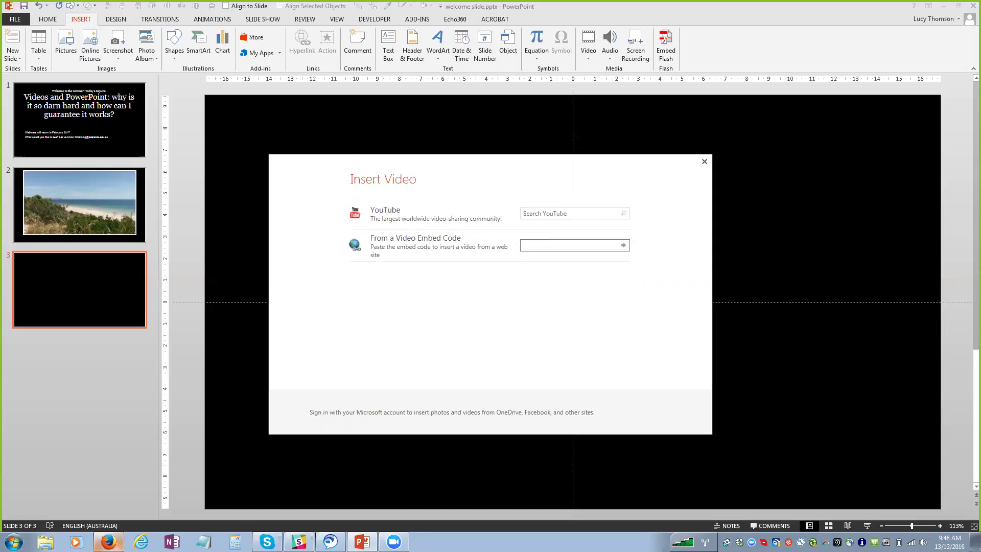
Step: Switch to Firefox, open youtube.com in a new tab and go to the account's own channel
click(109, 541)
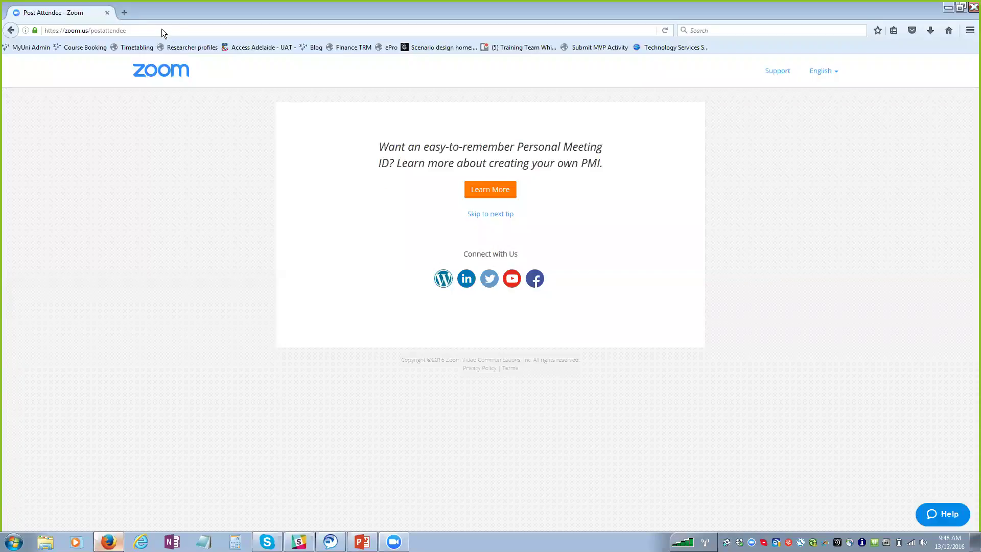
click(124, 12)
text(youtube.com/)
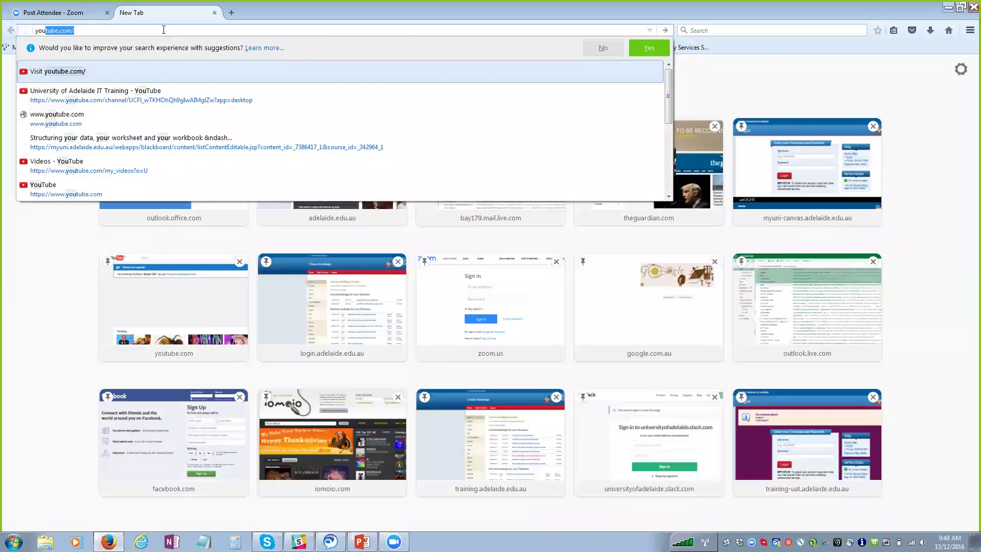
key(Return)
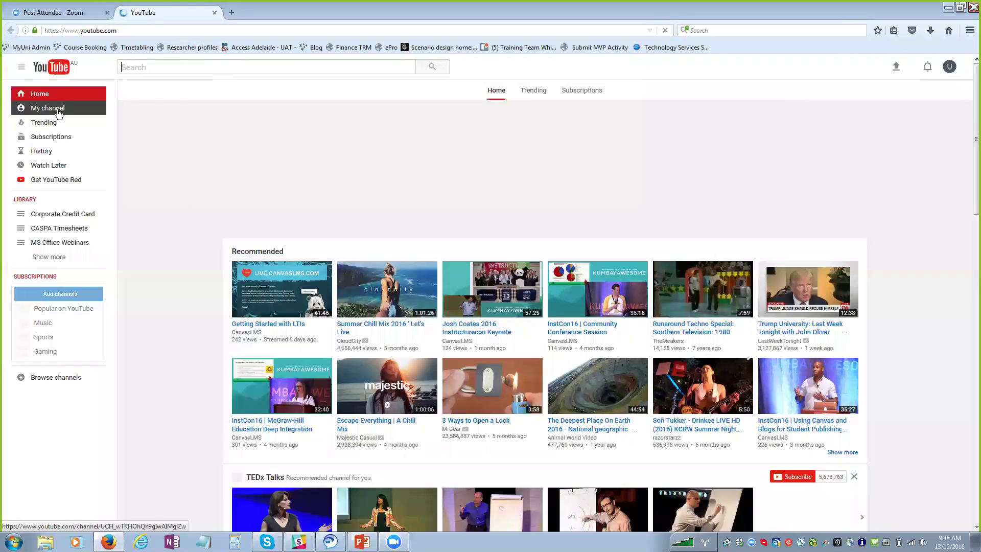
click(58, 110)
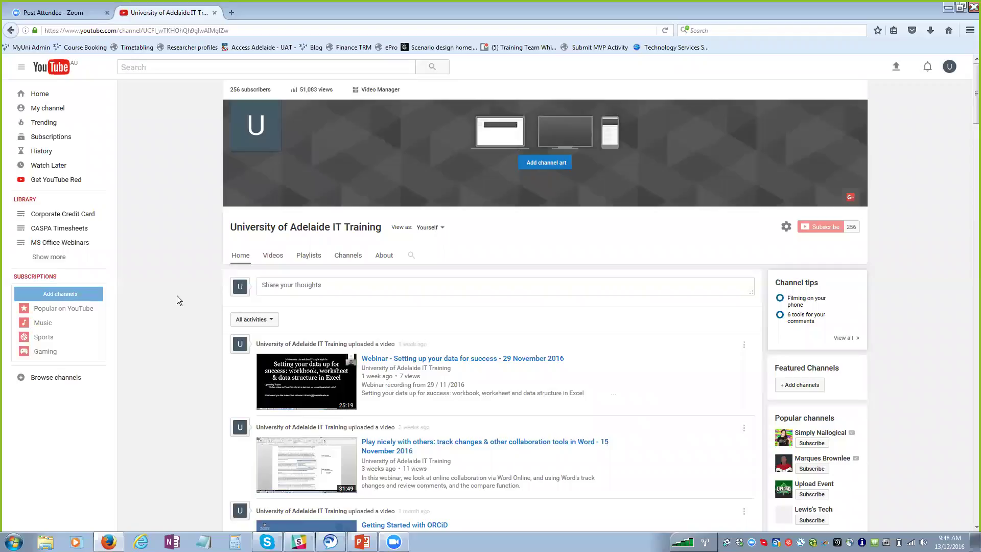
Step: Open the channel's "Getting Started with ORCiD" video and pause its playback
scroll(164, 292, down, 2)
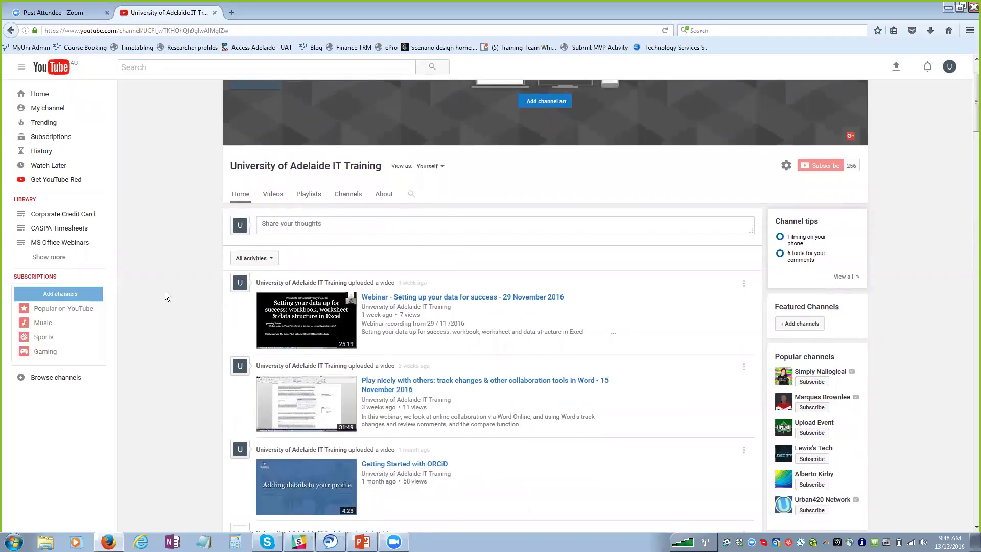
scroll(165, 291, down, 2)
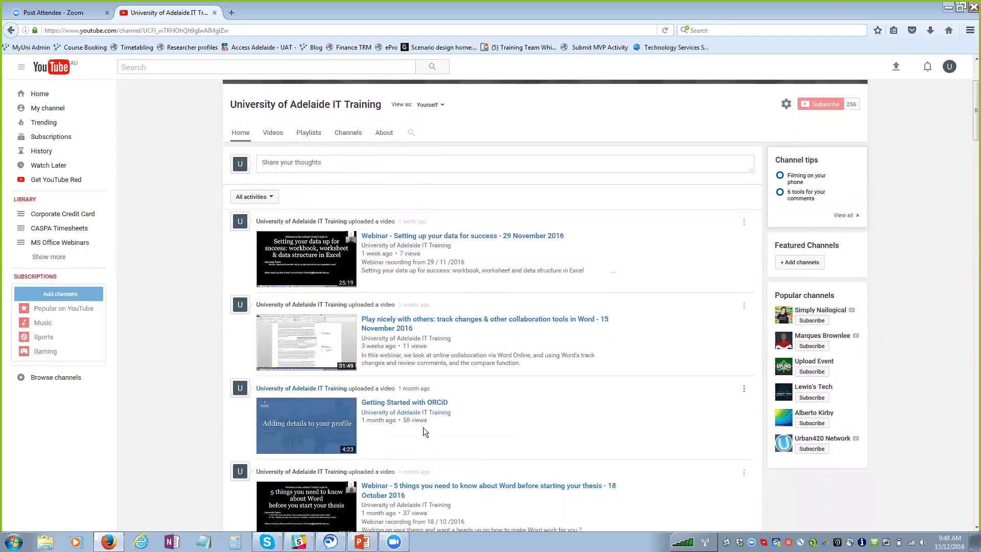
click(397, 403)
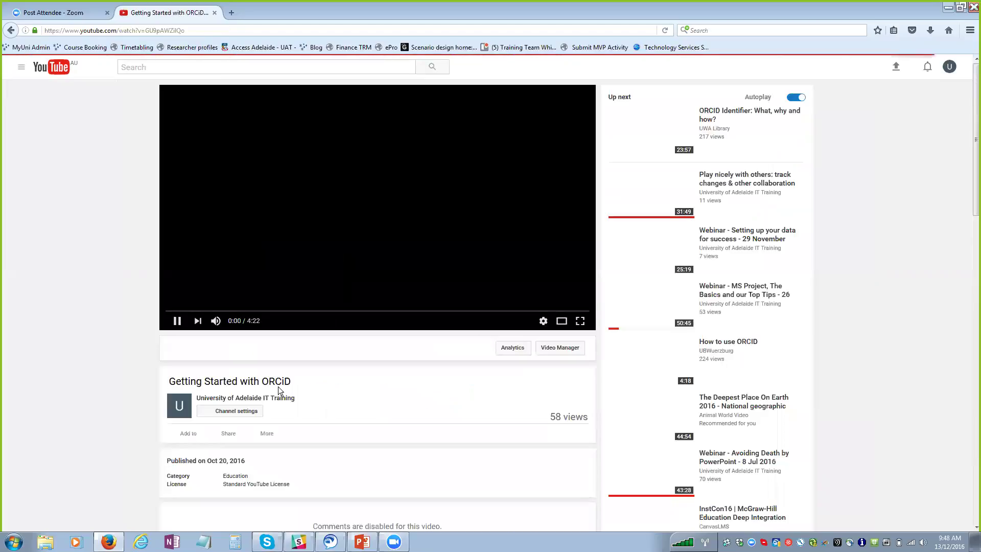
click(177, 322)
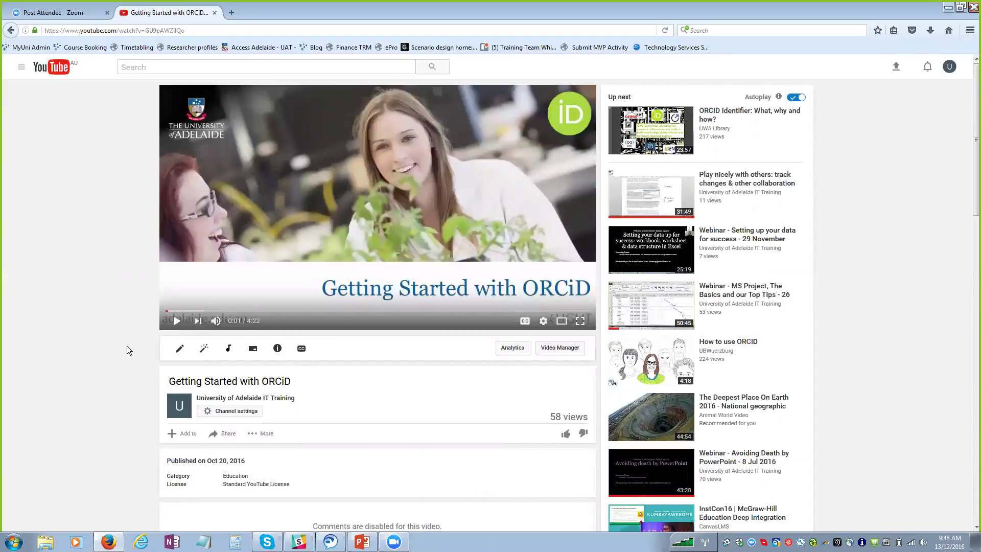
Step: Look through the video's playlist, additional and description options for a way to get its embed code
scroll(128, 346, down, 2)
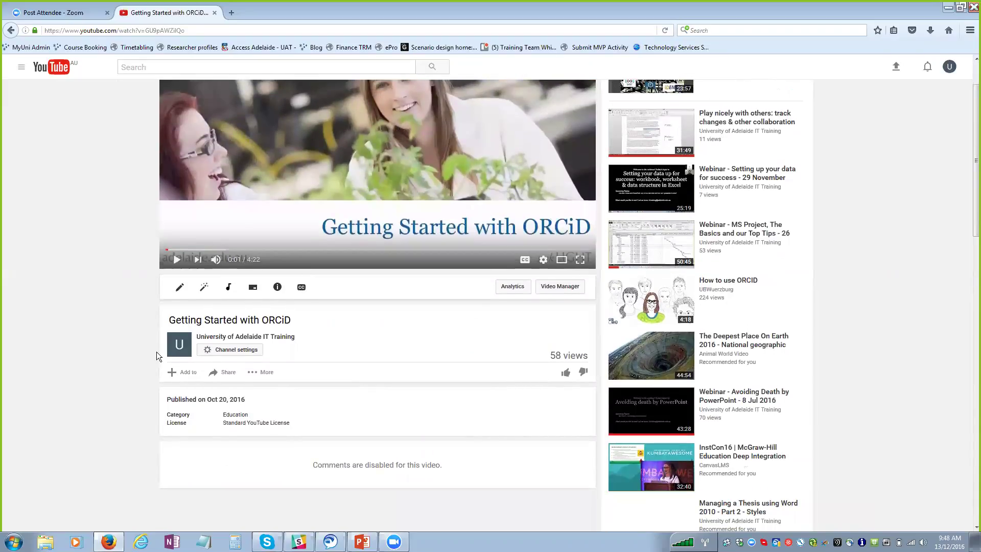
click(175, 373)
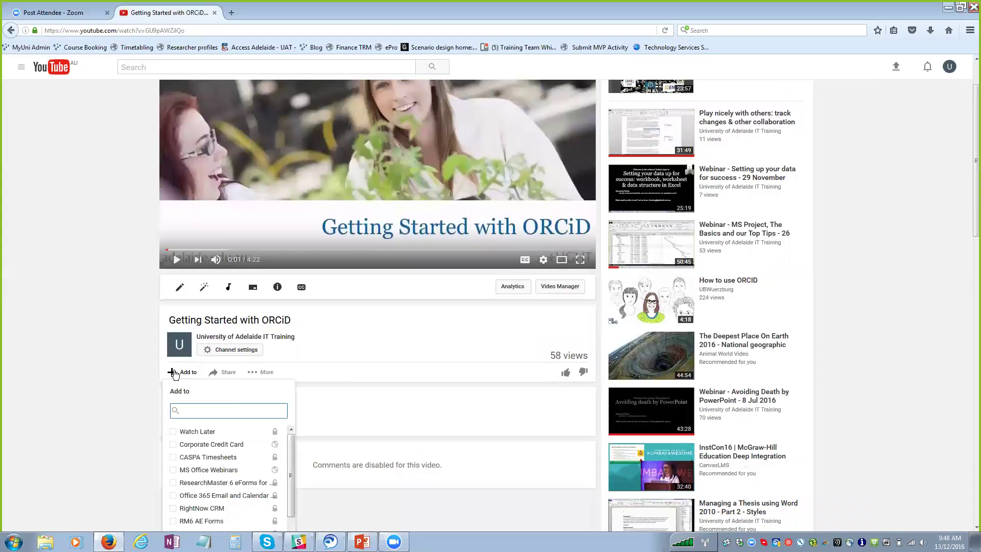
click(120, 366)
click(252, 375)
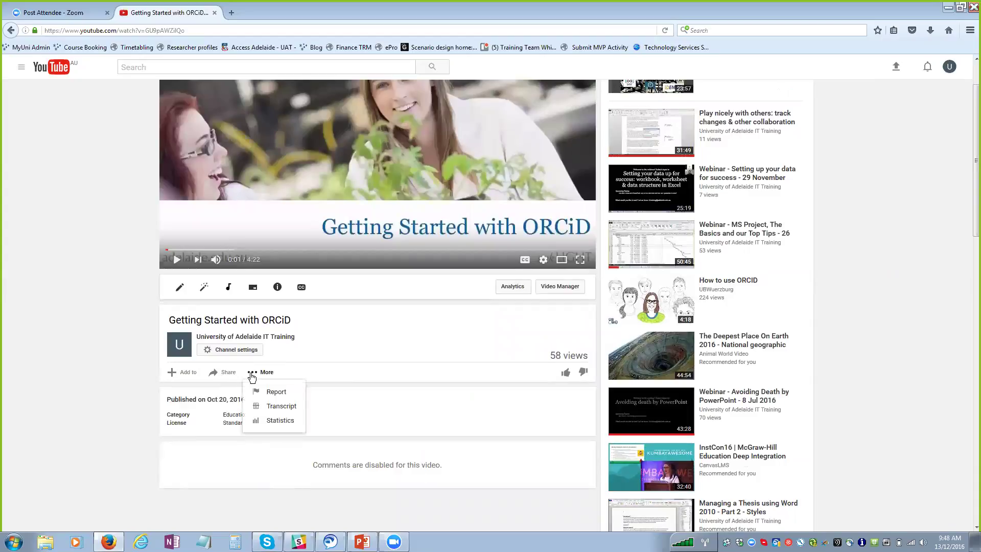
click(399, 404)
scroll(327, 388, down, 10)
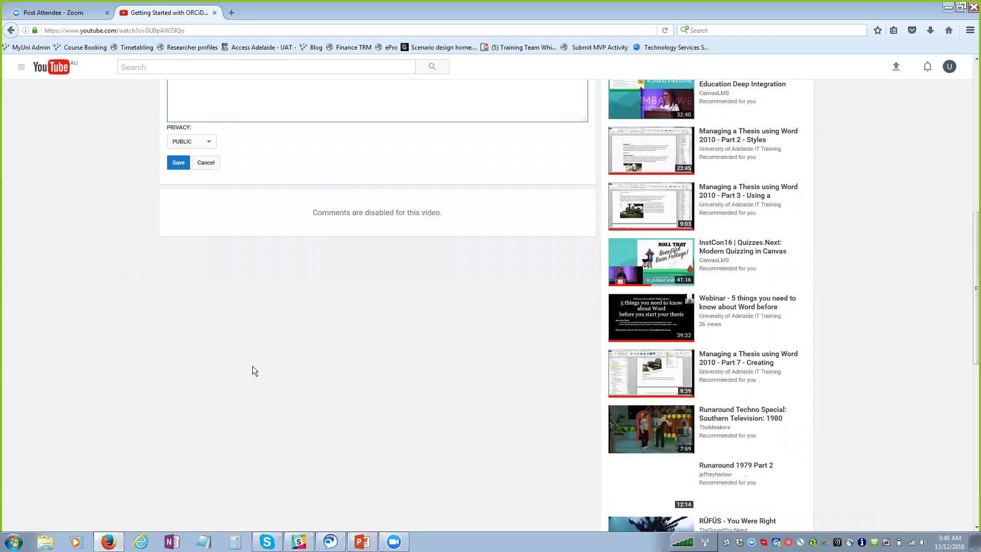
scroll(194, 360, up, 5)
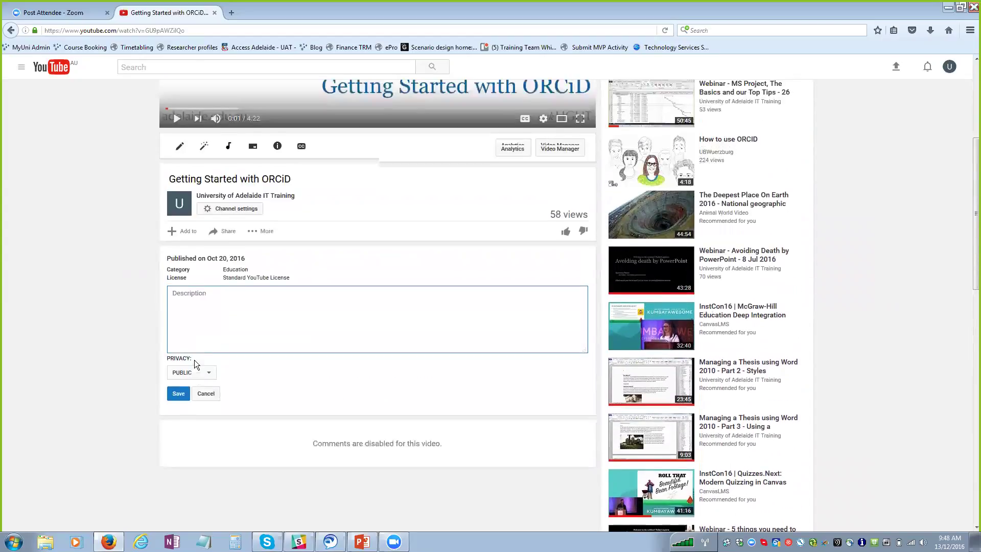
scroll(194, 359, up, 4)
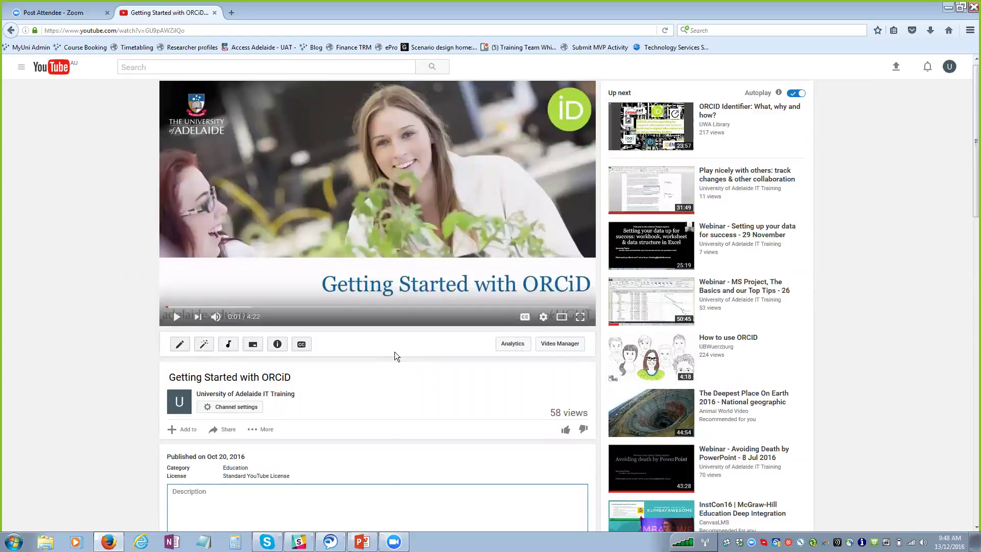
click(215, 348)
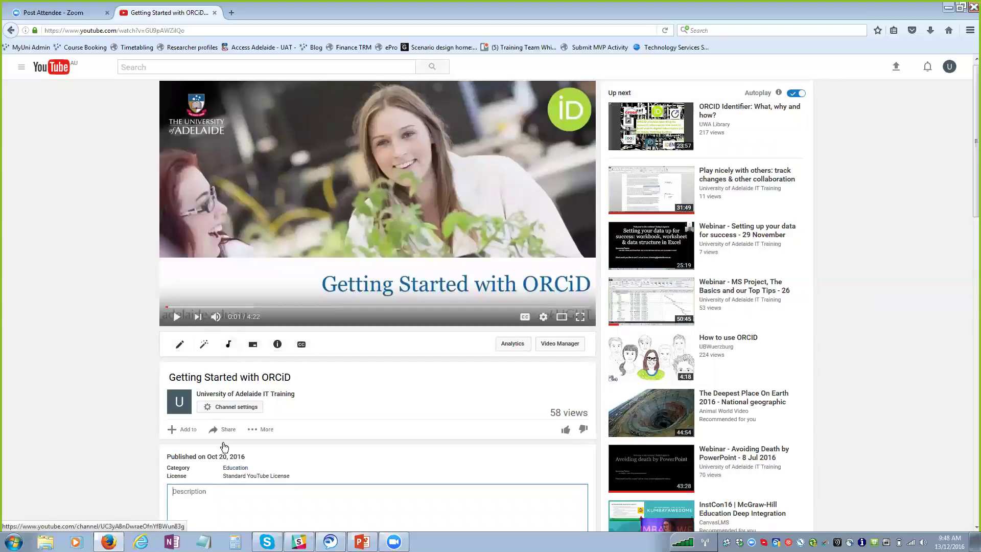
Step: Open the video's sharing options and copy its iframe embed code
click(224, 430)
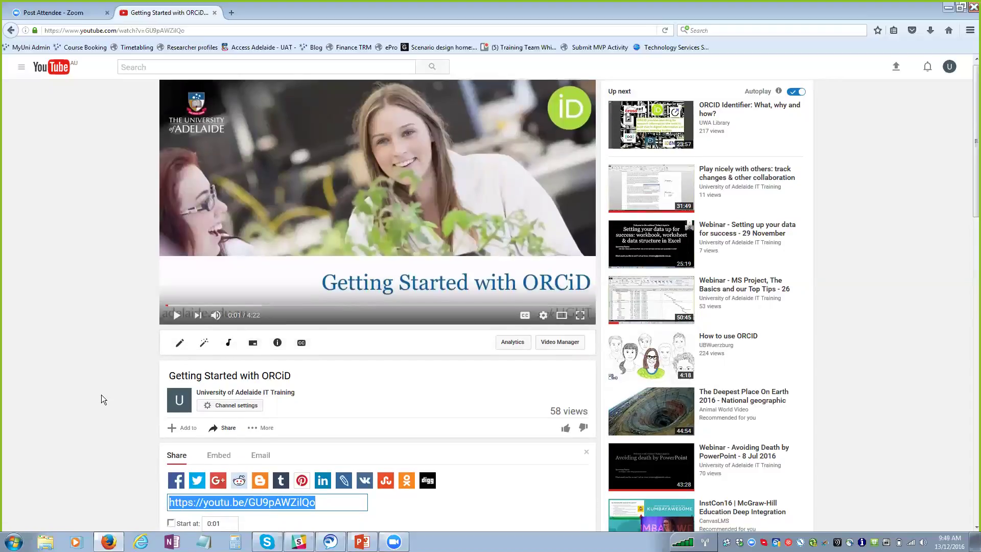
scroll(103, 396, down, 3)
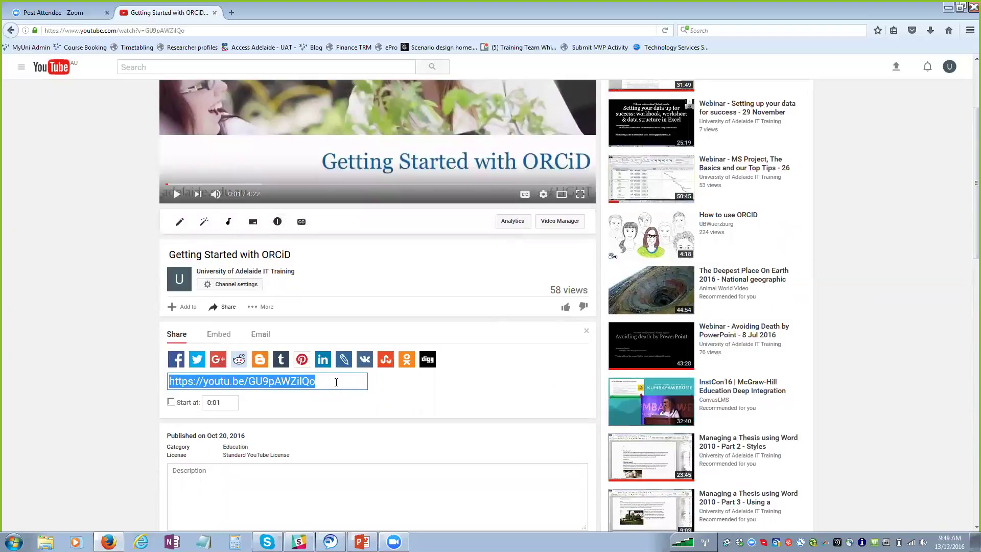
click(218, 334)
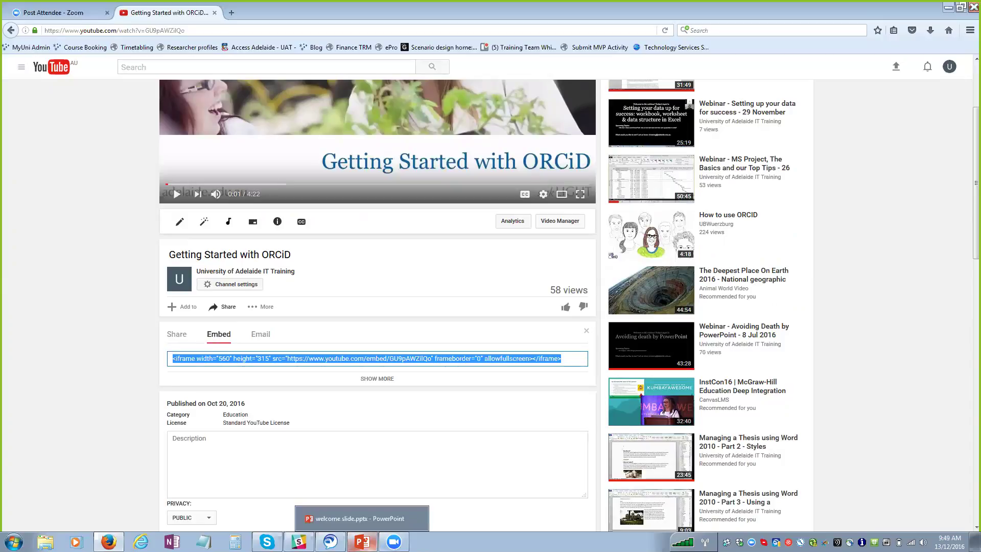
Step: Switch back to PowerPoint and insert the YouTube video on slide 3 using the copied embed code
click(362, 541)
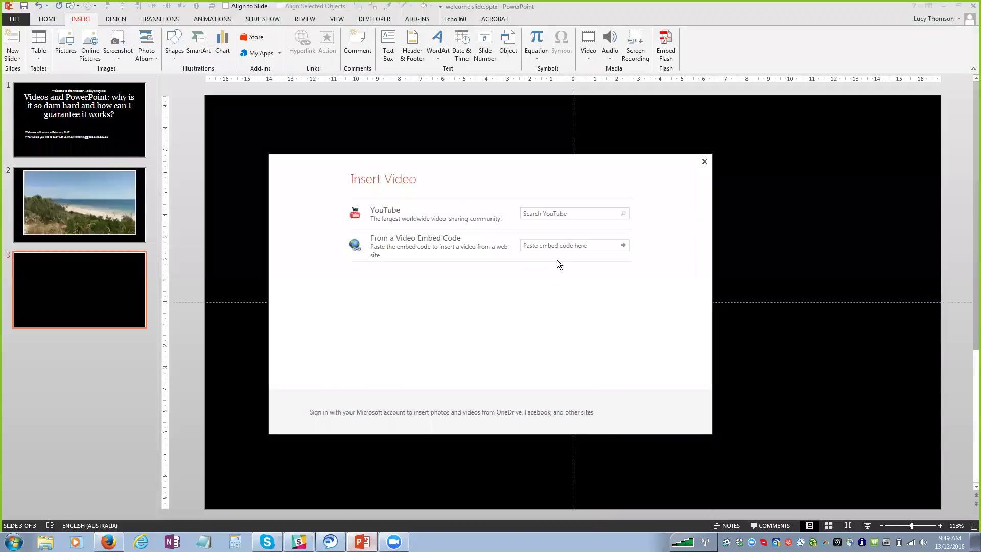
click(569, 245)
key(ctrl+v)
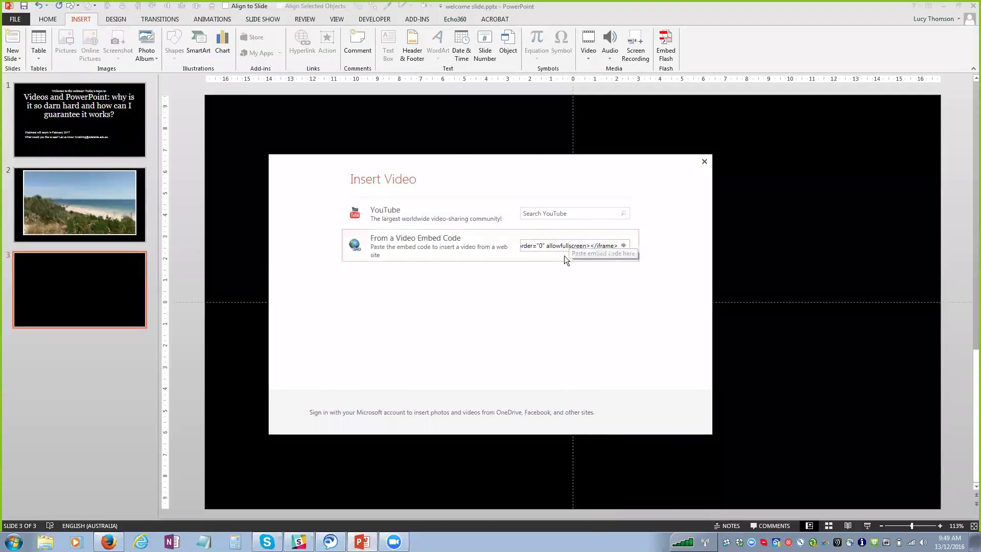
click(626, 246)
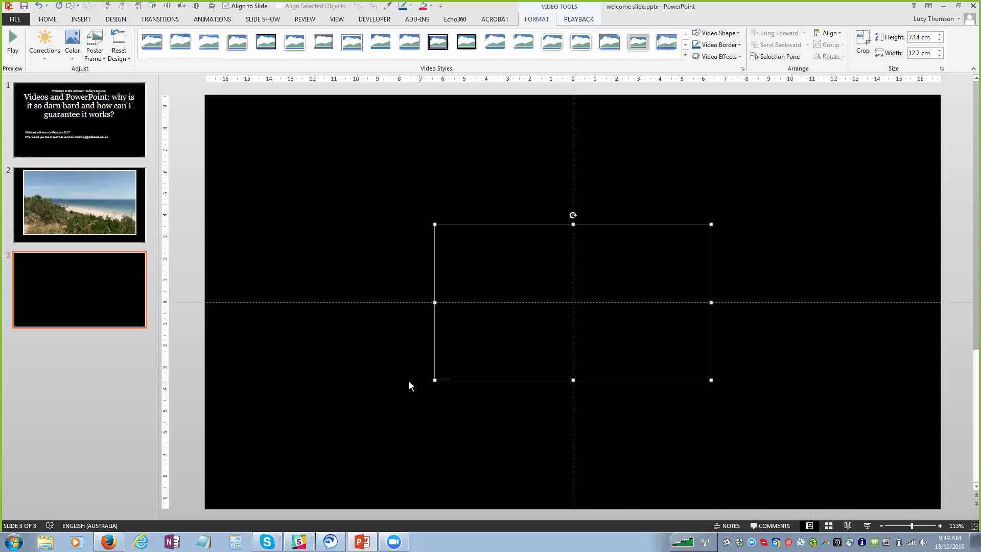
Step: Add a new slide after slide 3 and set up a screen recording covering the YouTube video's title and embed code area
click(94, 321)
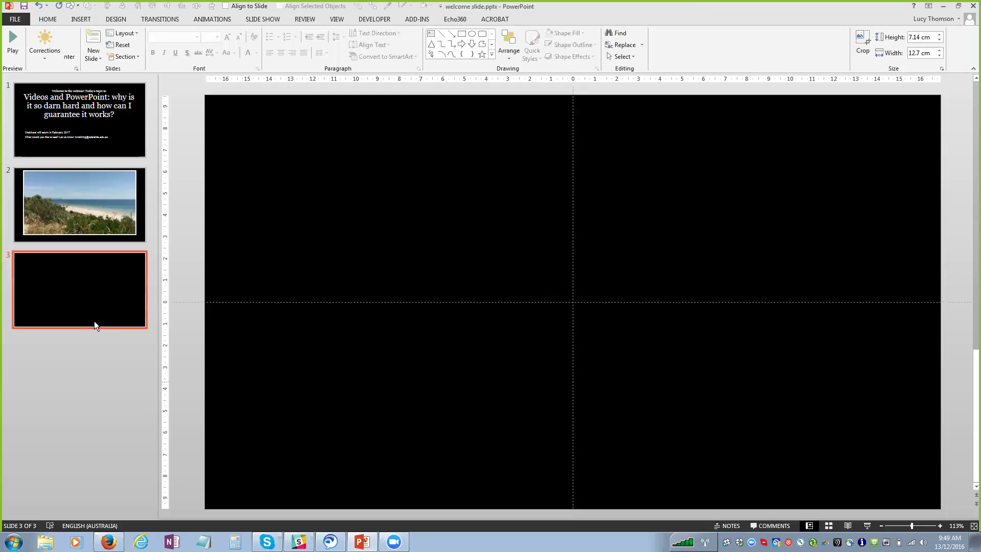
key(Return)
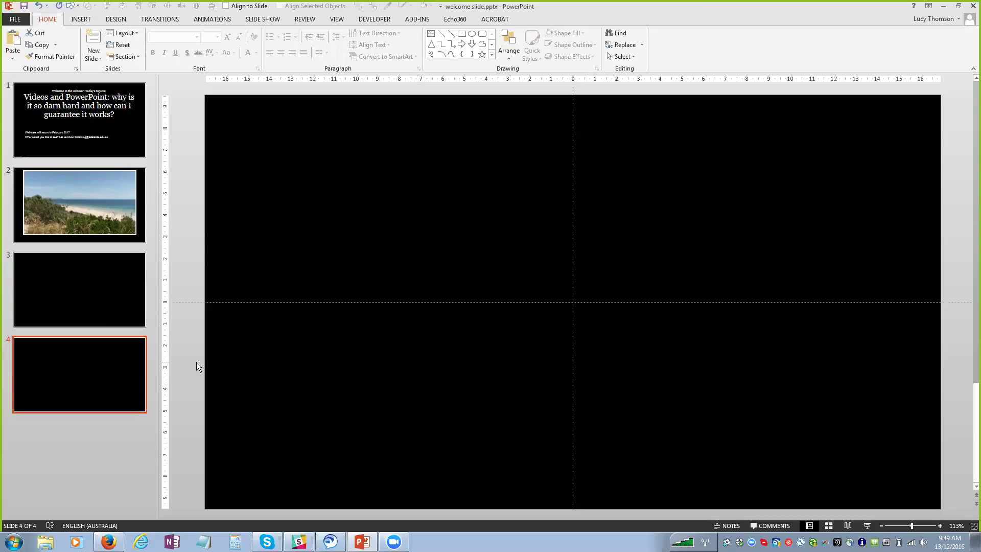
click(88, 23)
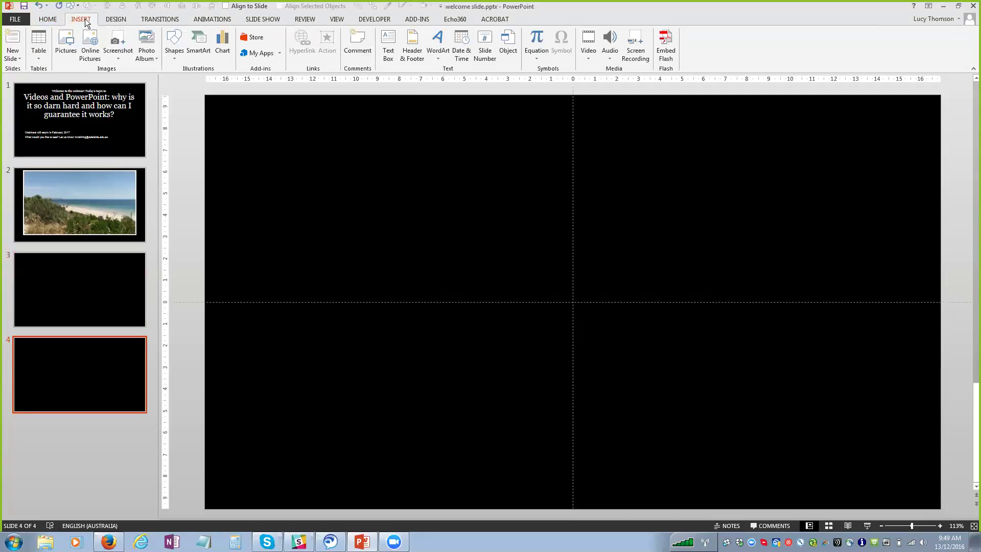
click(635, 54)
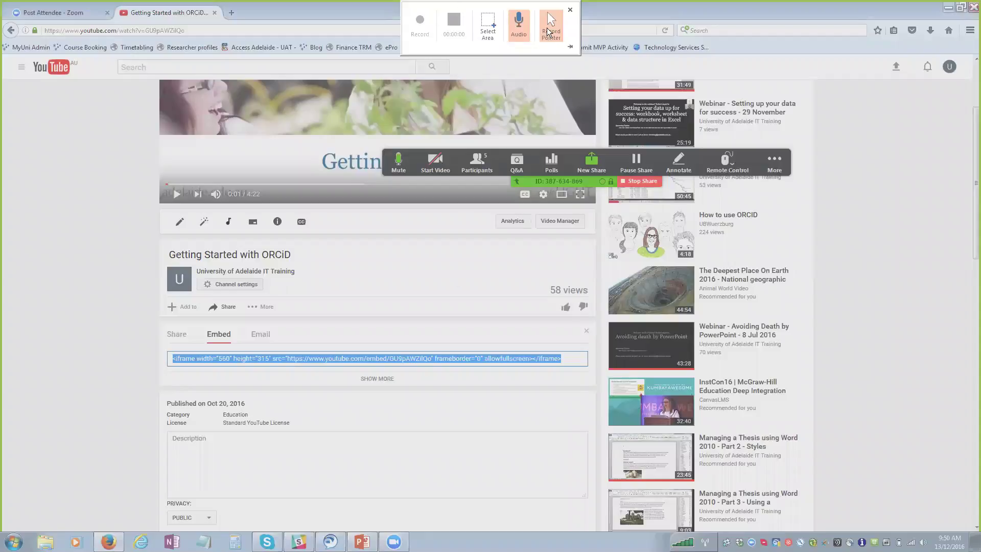
mouse_move(134, 224)
mouse_down()
mouse_move(550, 386)
mouse_move(604, 385)
mouse_up()
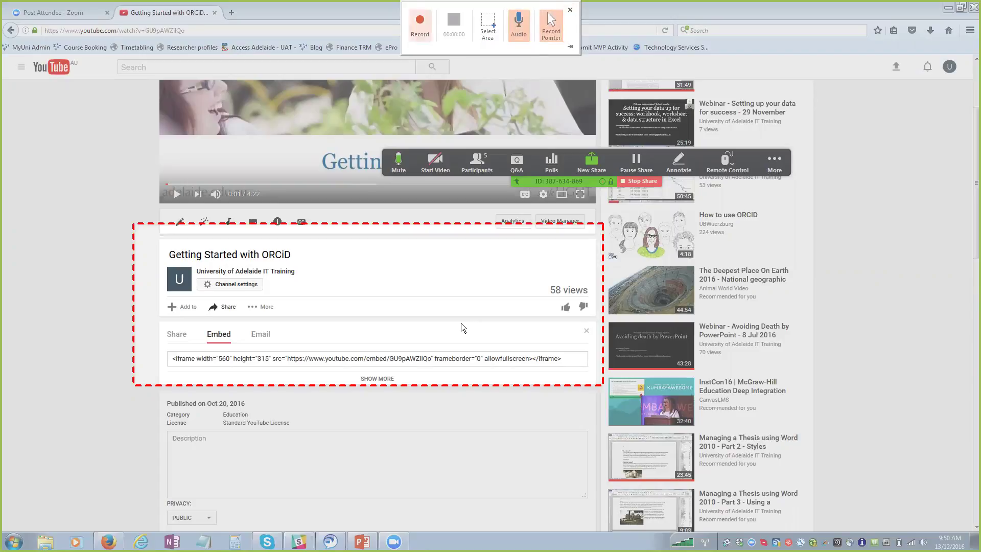
Step: Record switching between the video's Share and Embed options, and stop the recording so it is inserted on slide 4
key(super+shift+r)
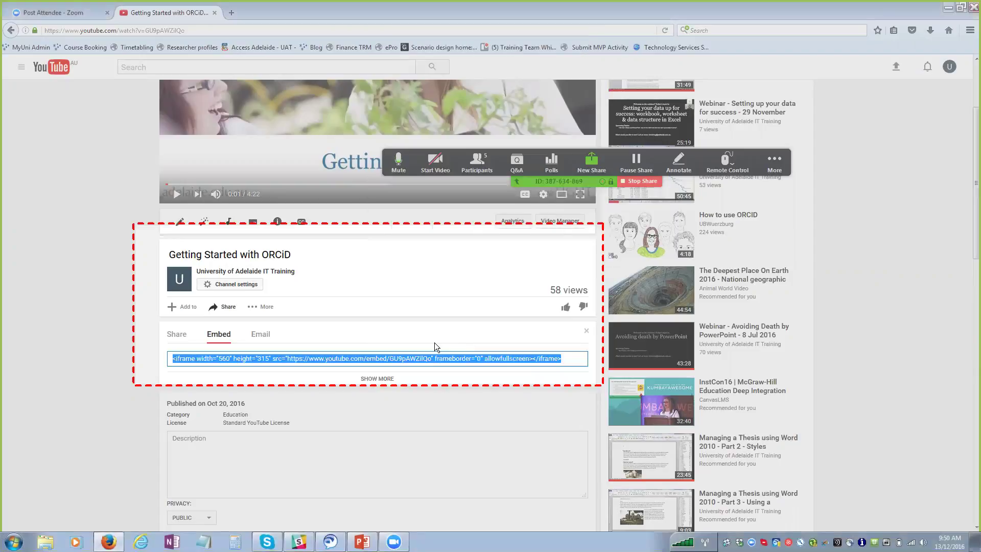
click(177, 335)
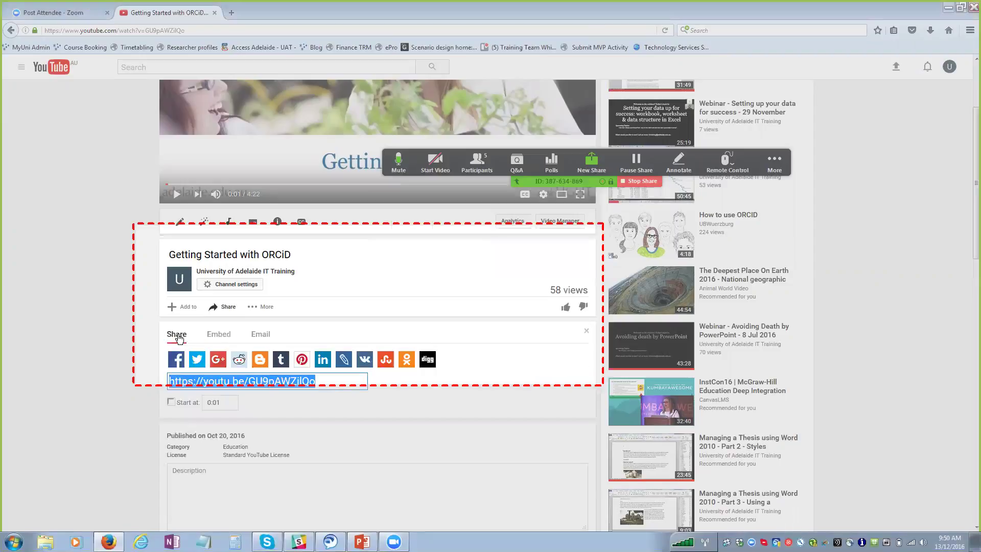
click(221, 308)
click(222, 310)
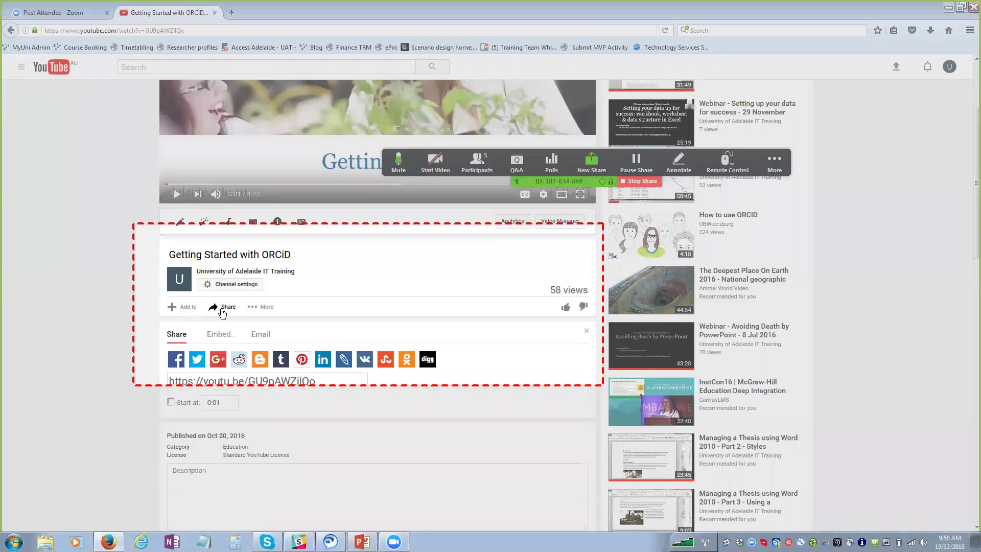
click(217, 338)
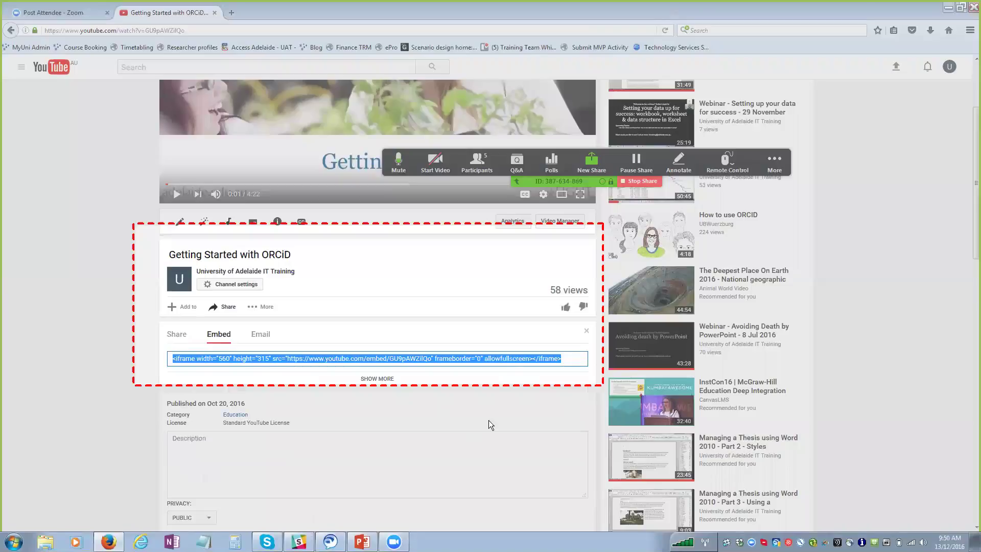
mouse_move(417, 10)
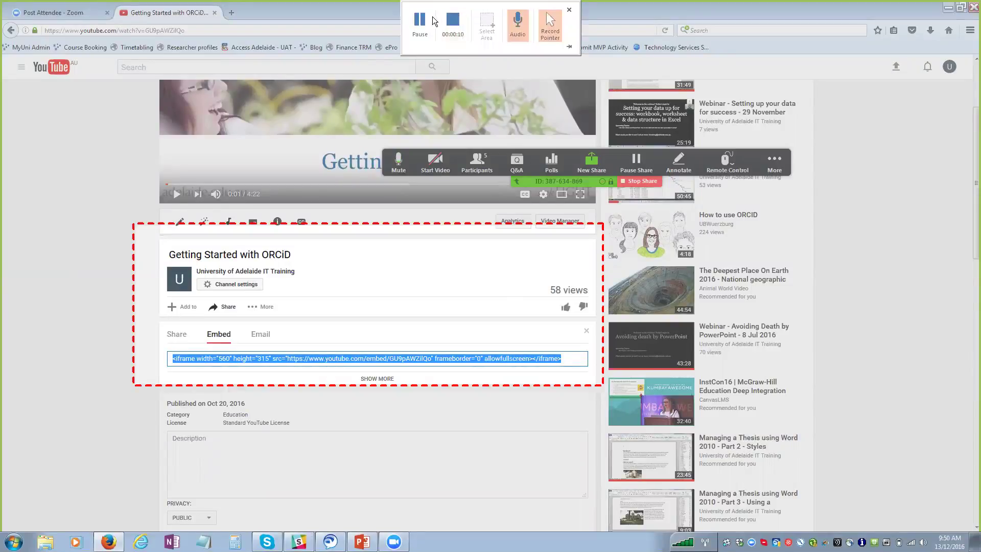
click(453, 21)
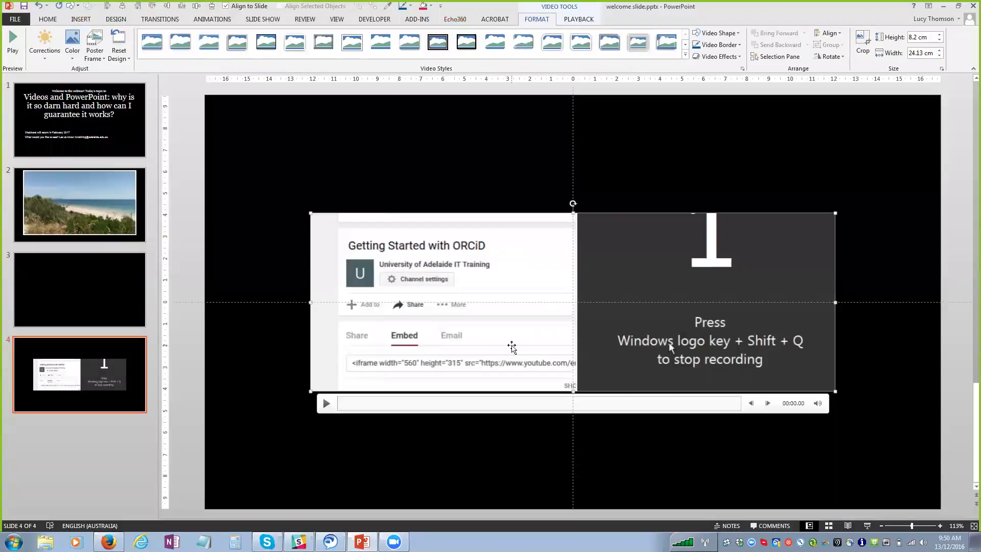
Step: Preview the screen recording on slide 4, mute its sound and replay it
click(326, 404)
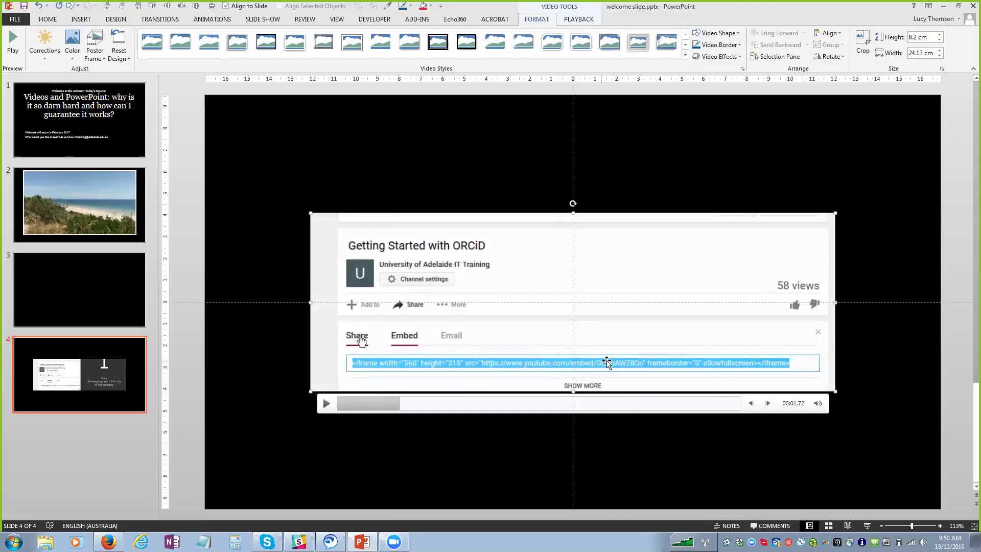
click(818, 404)
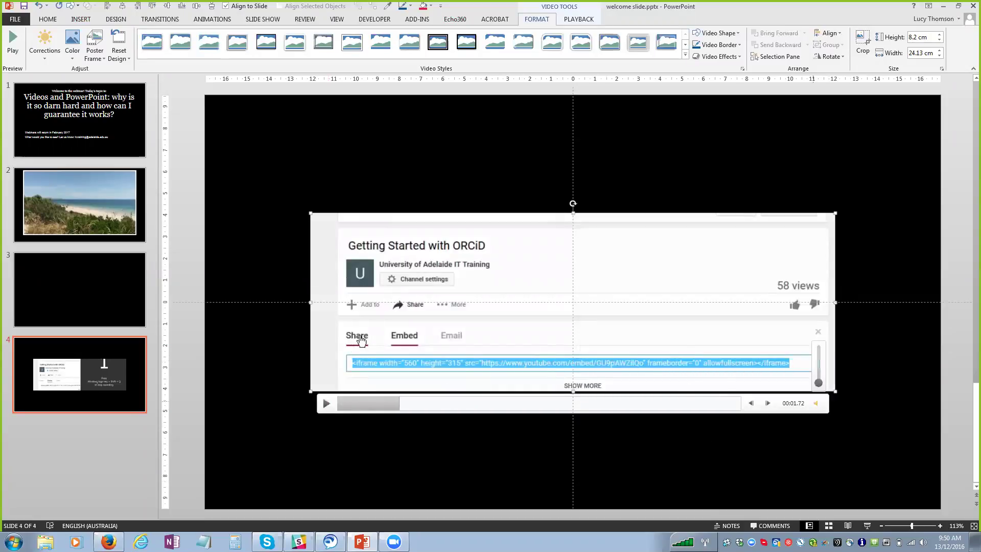
click(326, 404)
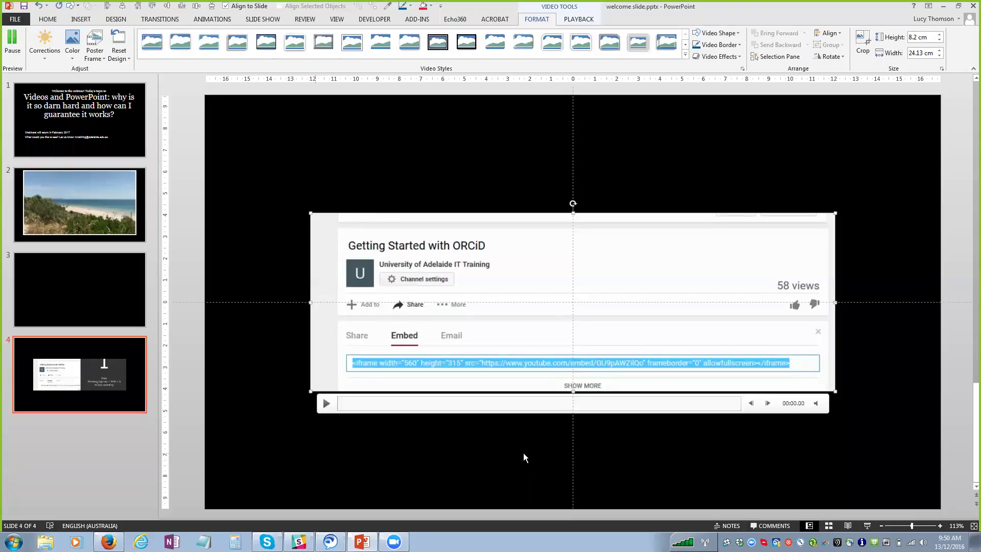
Step: Check the option for saving the slide 4 recording as a separate MP4 media file, and leave without saving
right_click(574, 287)
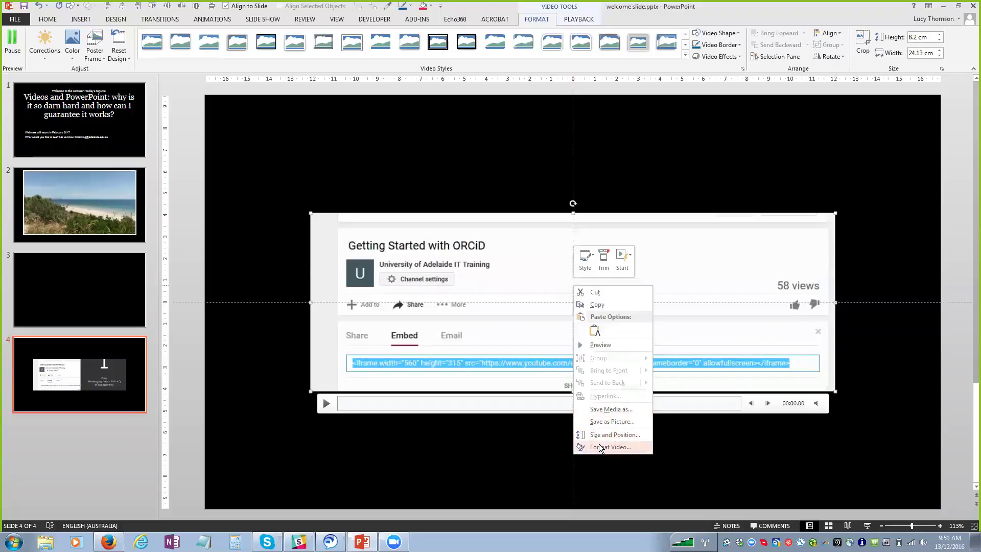
click(613, 408)
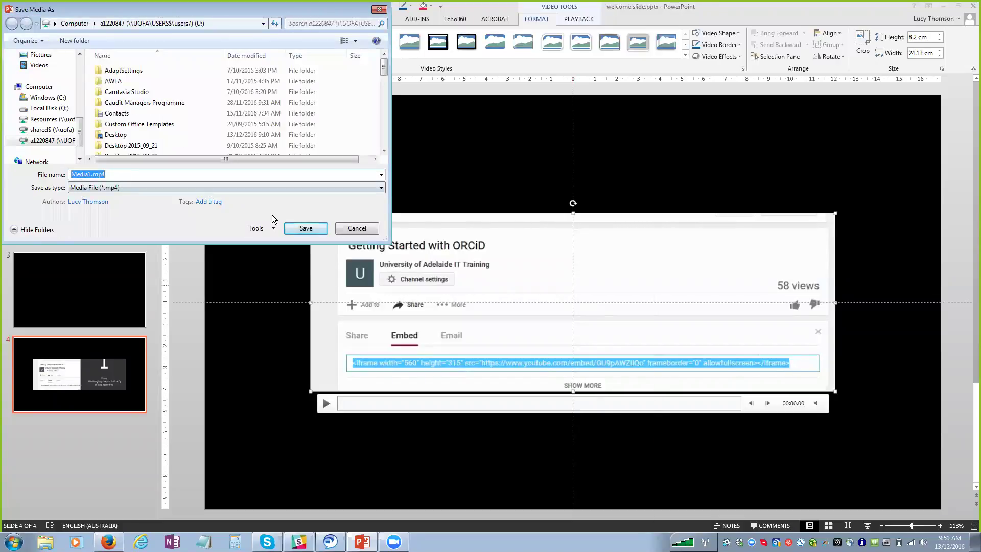
click(350, 229)
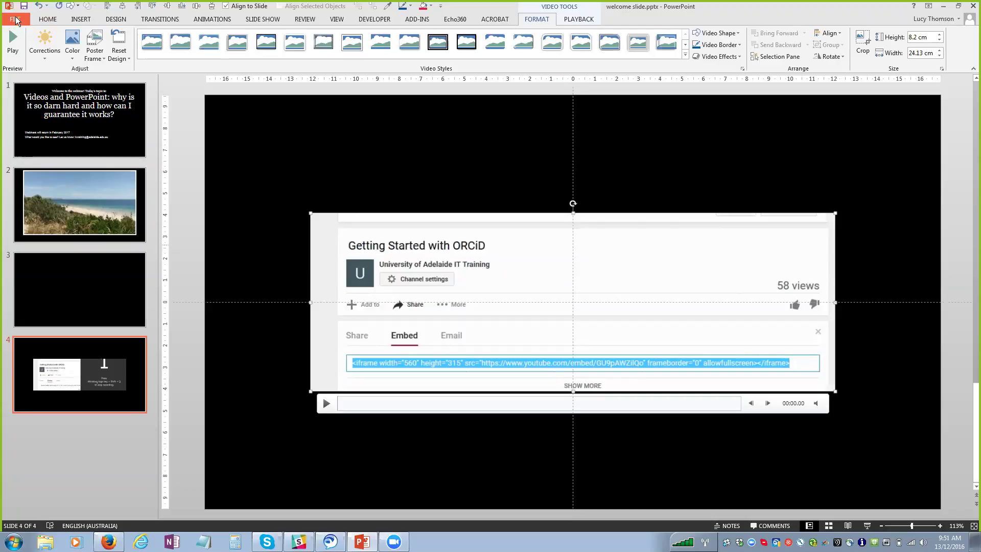
Step: Open the presentation's export settings for creating a video
click(15, 19)
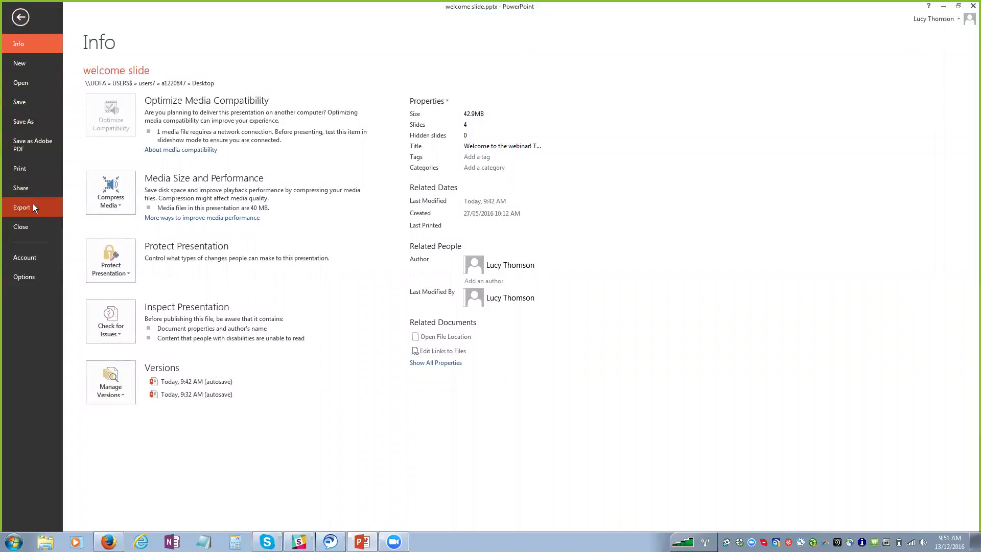
click(20, 18)
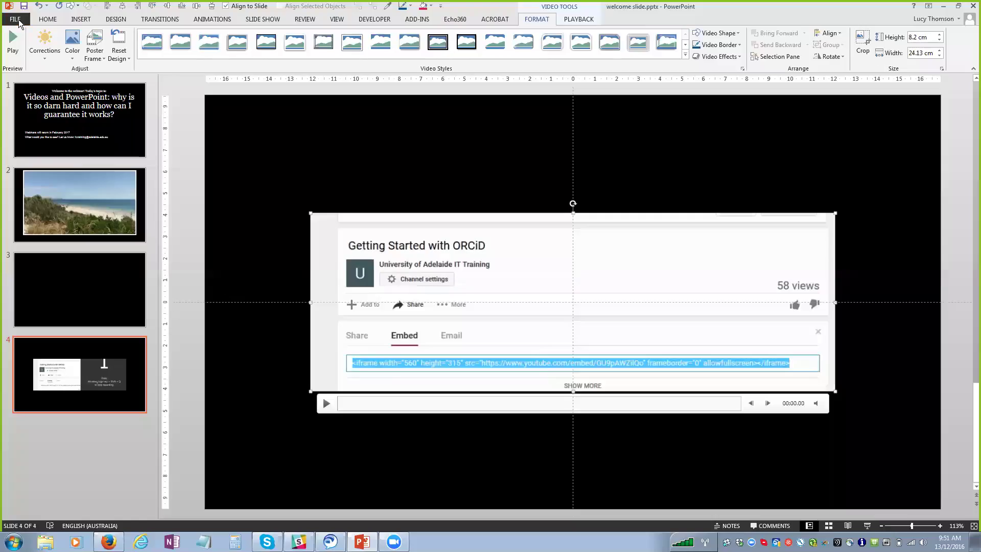
click(18, 19)
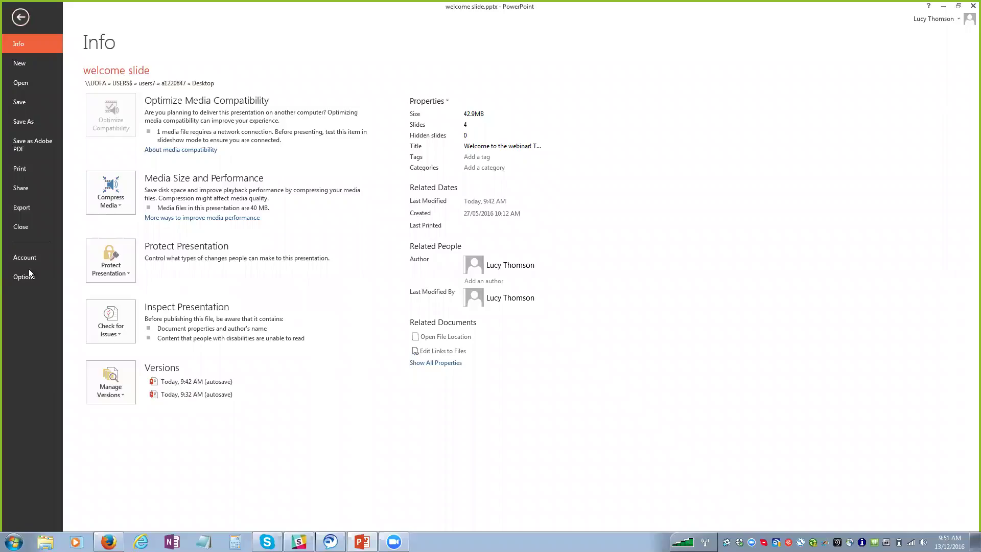
click(27, 206)
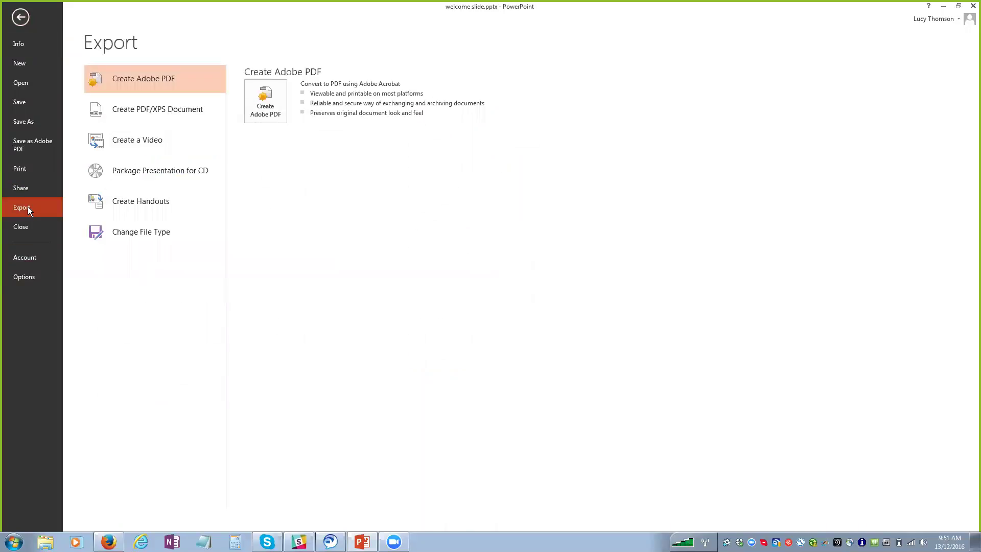
click(114, 140)
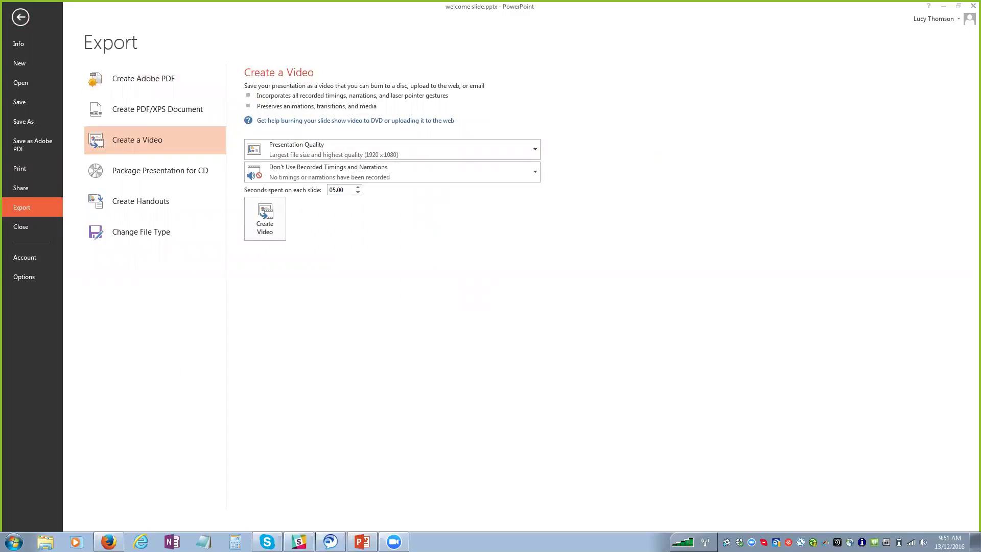
Step: Review the export's video quality choices and its recorded timings and narrations choices, and return to slide 1 without exporting
click(537, 149)
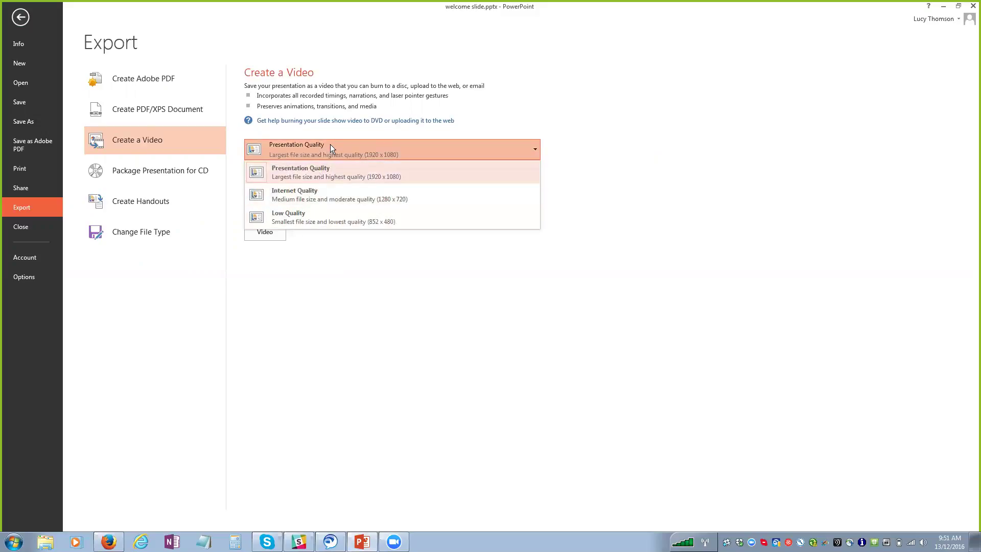
click(623, 192)
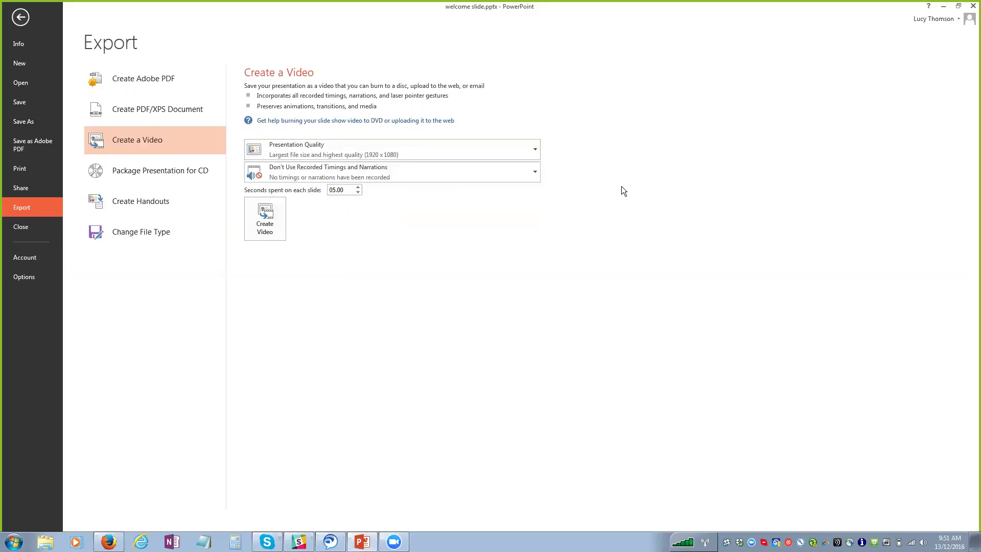
click(388, 176)
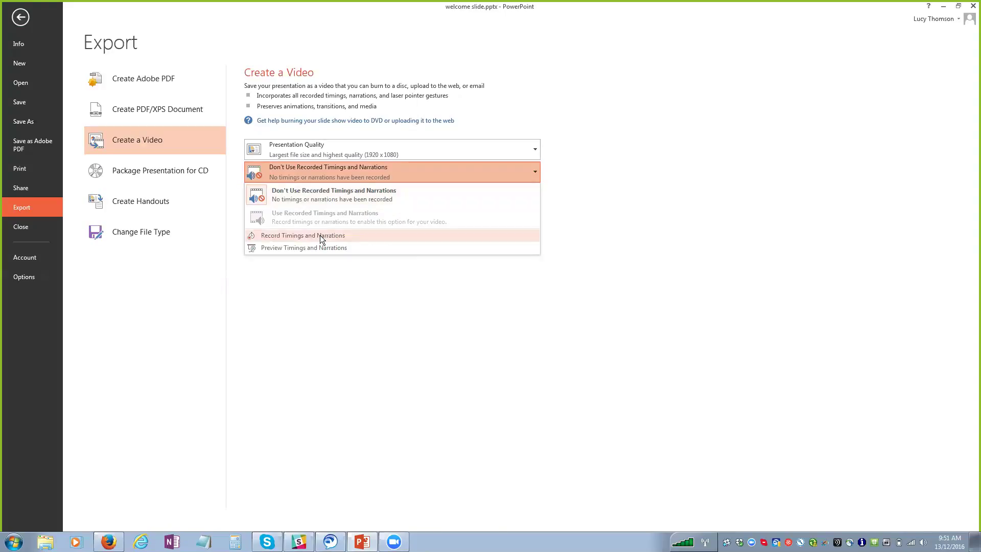
click(412, 351)
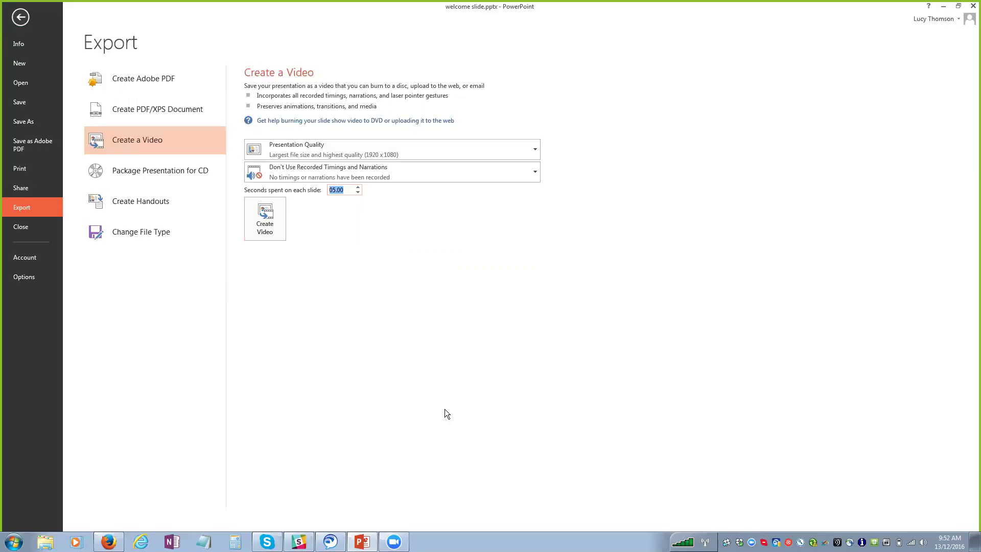
key(End)
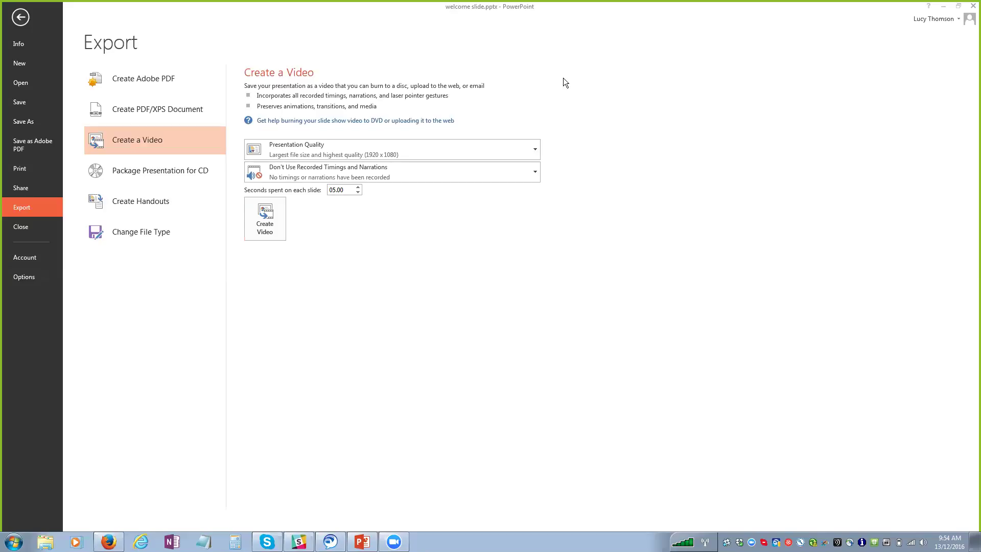
click(21, 18)
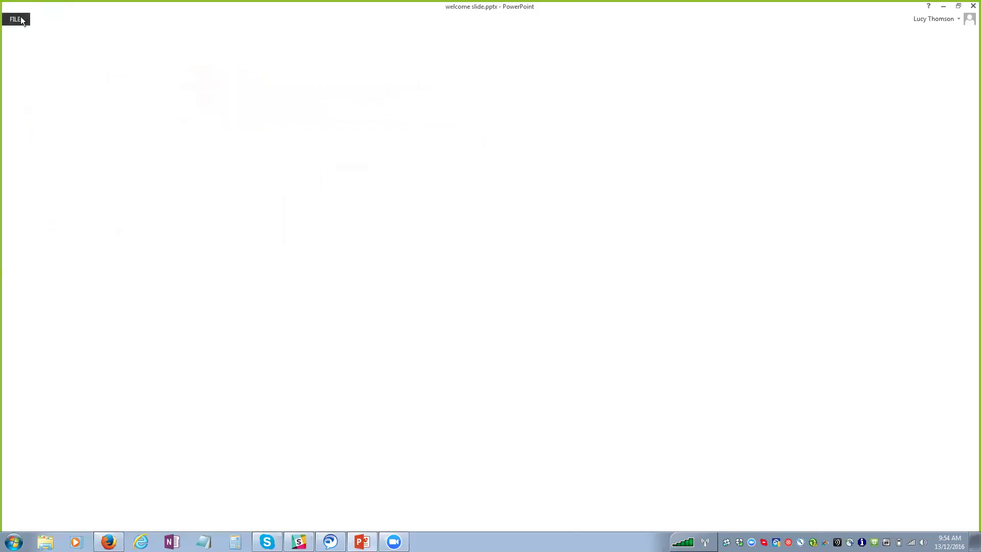
click(106, 124)
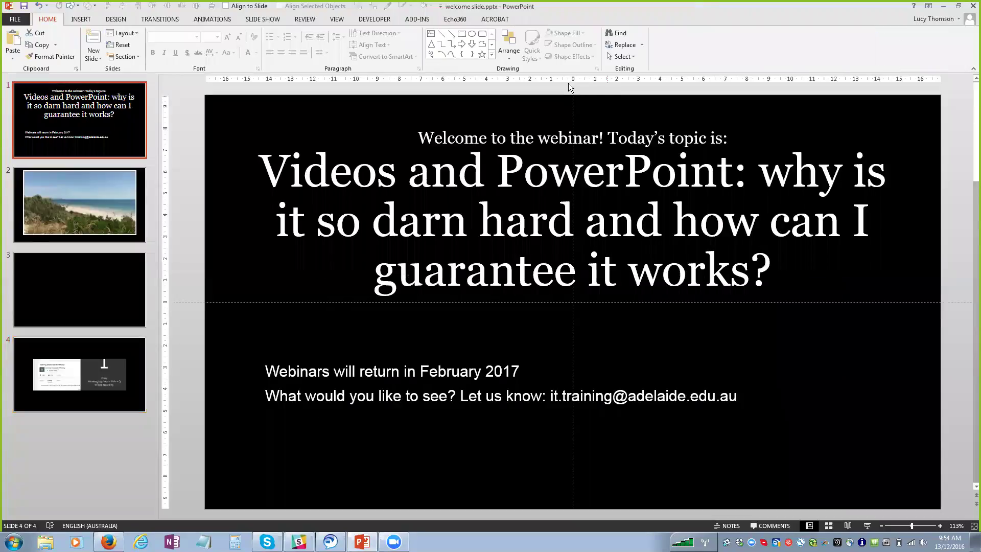